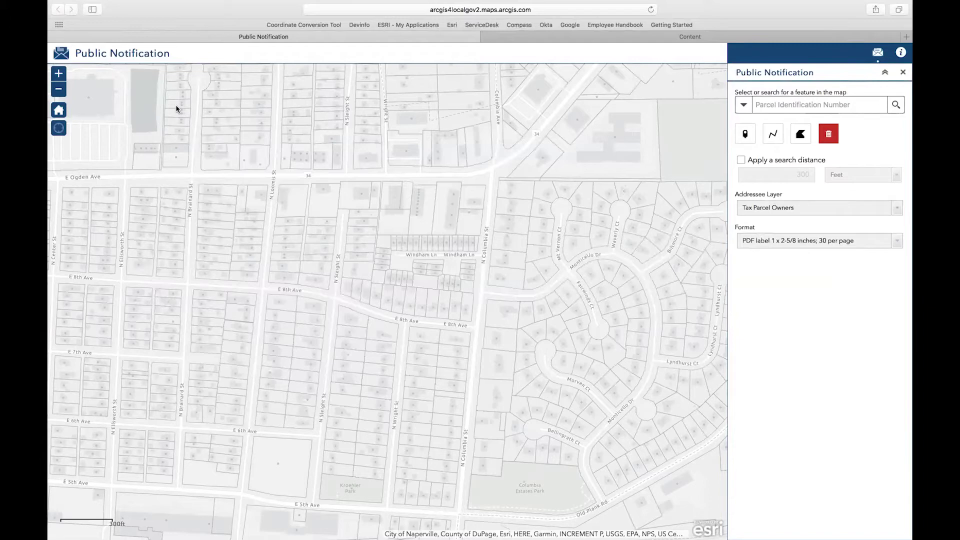
pyautogui.click(901, 53)
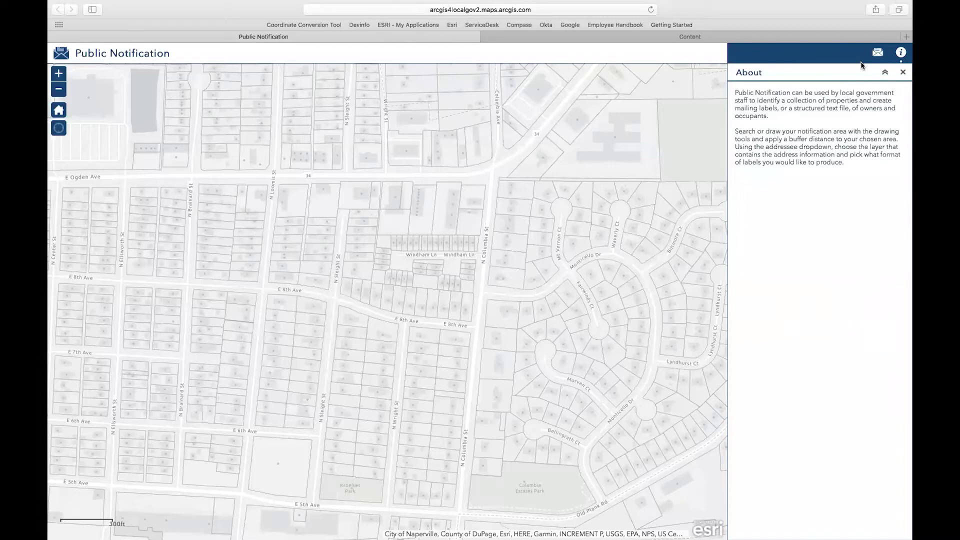
pyautogui.click(879, 52)
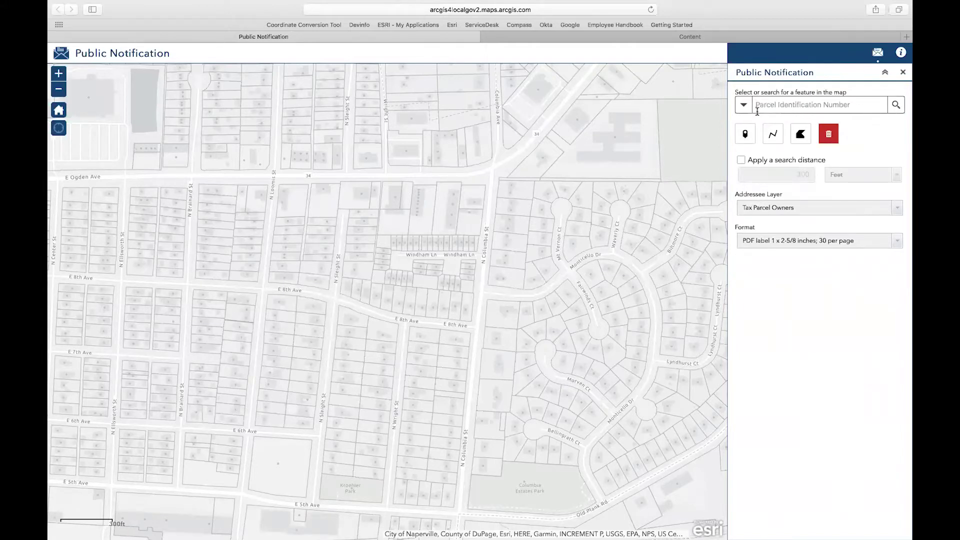
pyautogui.write('12')
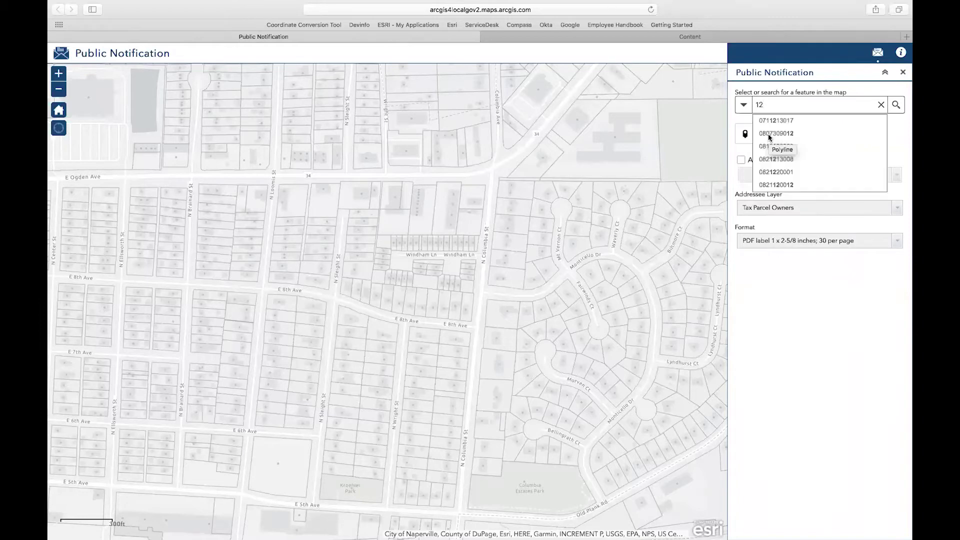
pyautogui.click(798, 140)
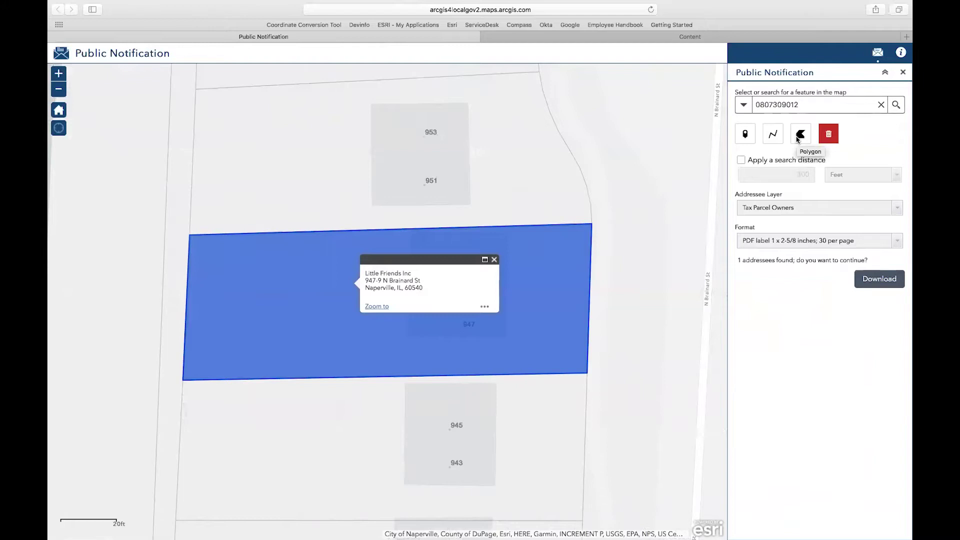
pyautogui.click(798, 139)
# Apply a search distance of 500 feet around the selected parcel
pyautogui.click(741, 160)
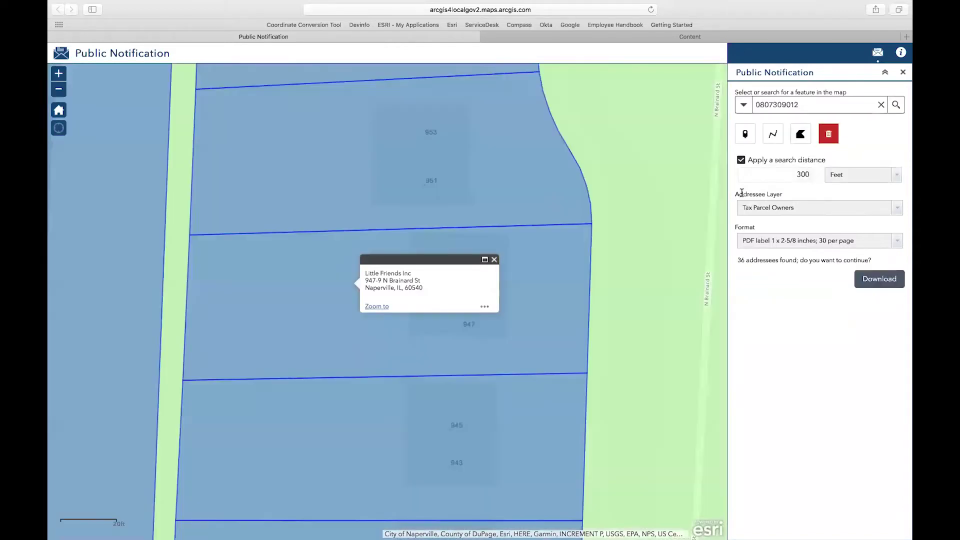
pyautogui.click(59, 90)
pyautogui.click(59, 90)
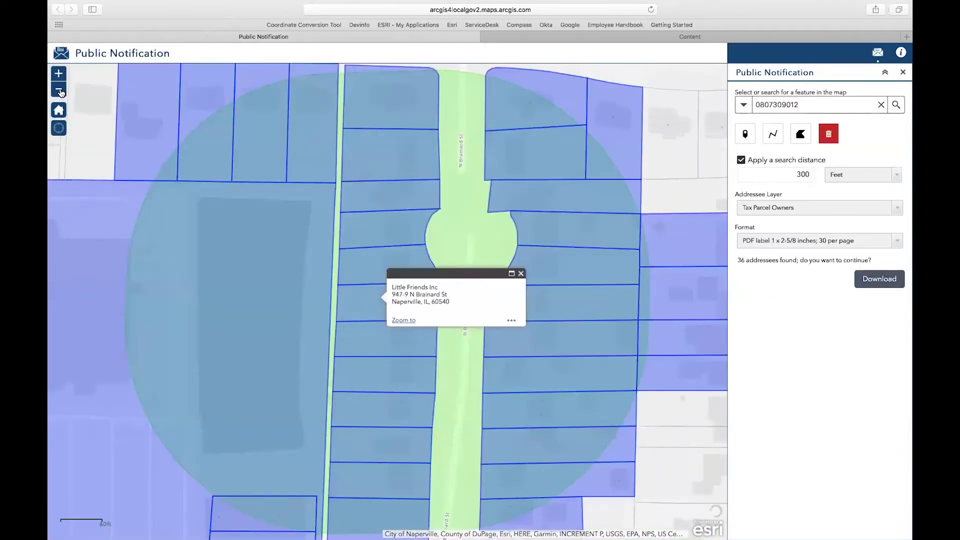
pyautogui.click(59, 90)
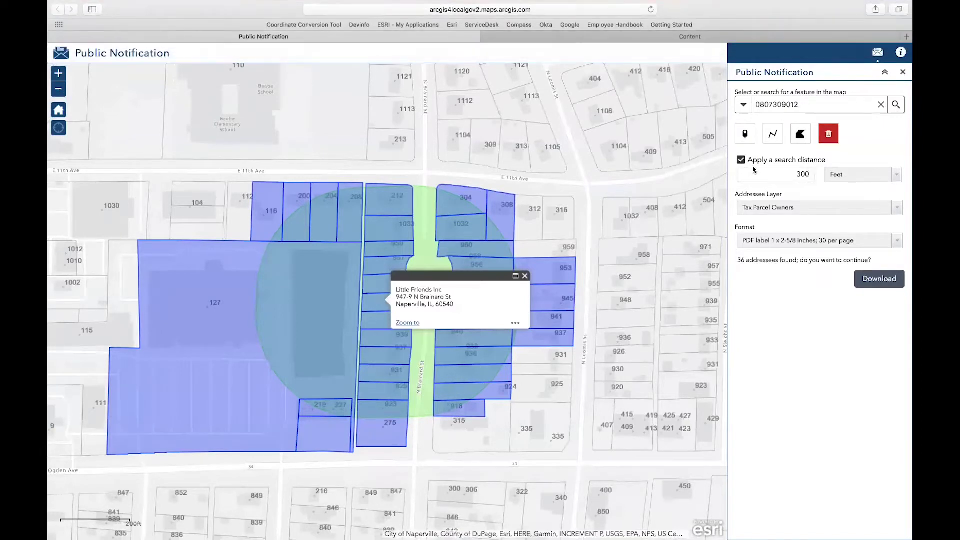
pyautogui.doubleClick(791, 174)
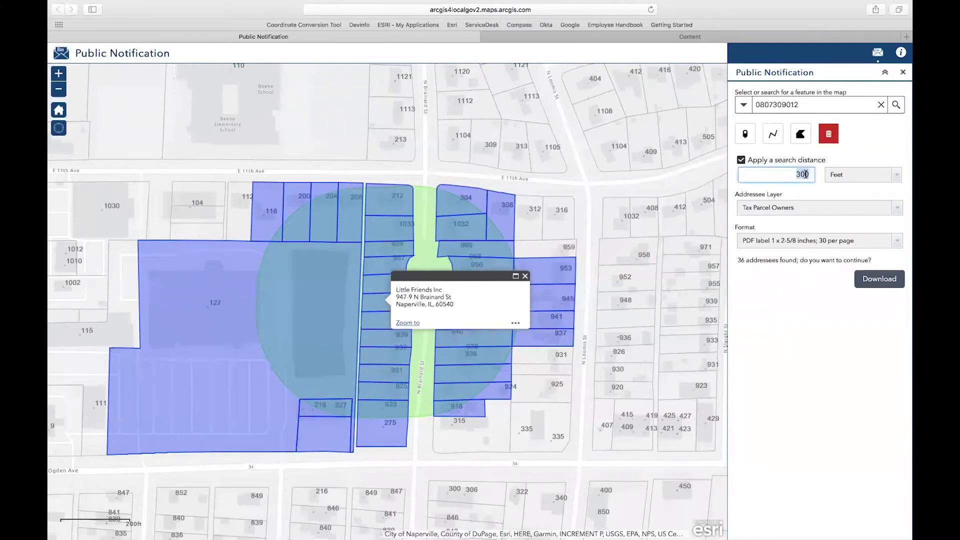
pyautogui.write('500')
pyautogui.press('Return')
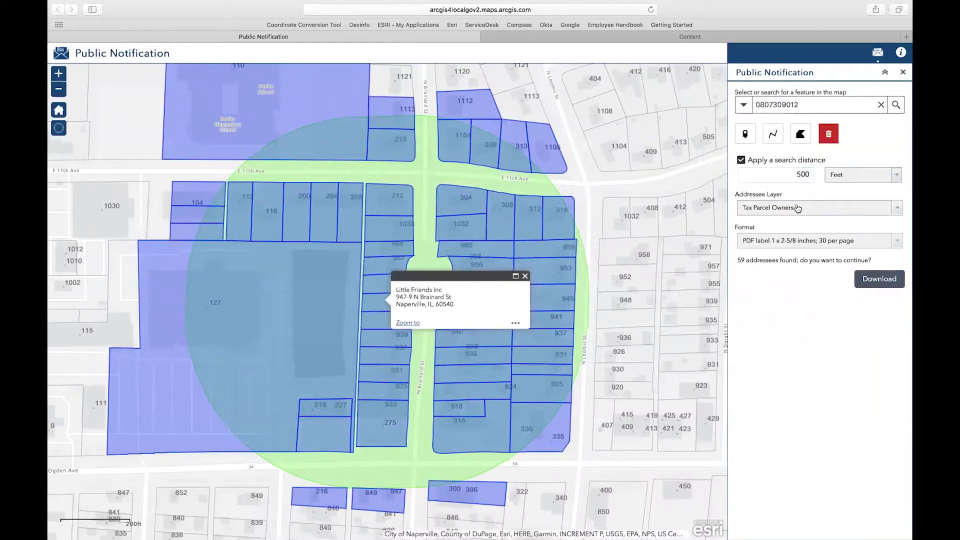
# Set the addressee layer to Site Address Occupants and check how many addressees fall within the search area
pyautogui.click(823, 212)
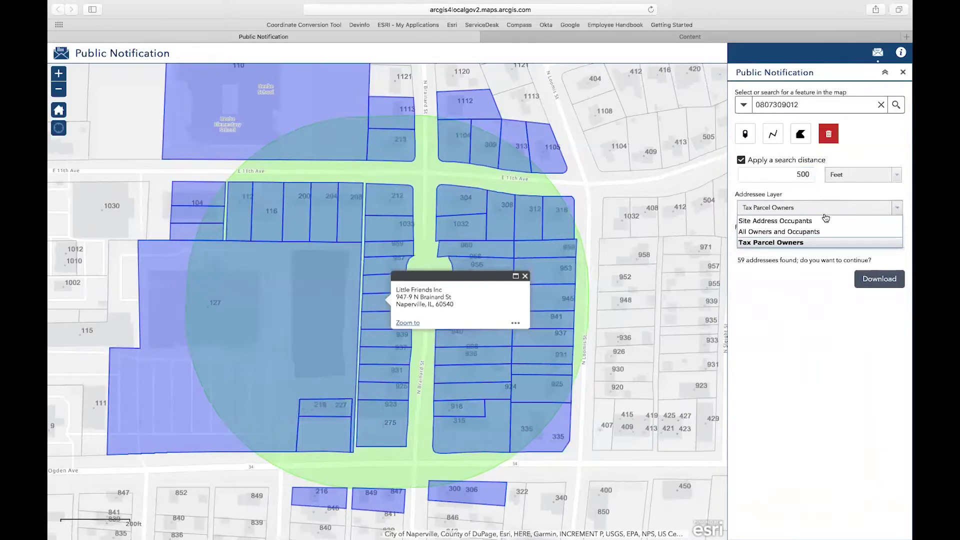
pyautogui.click(821, 221)
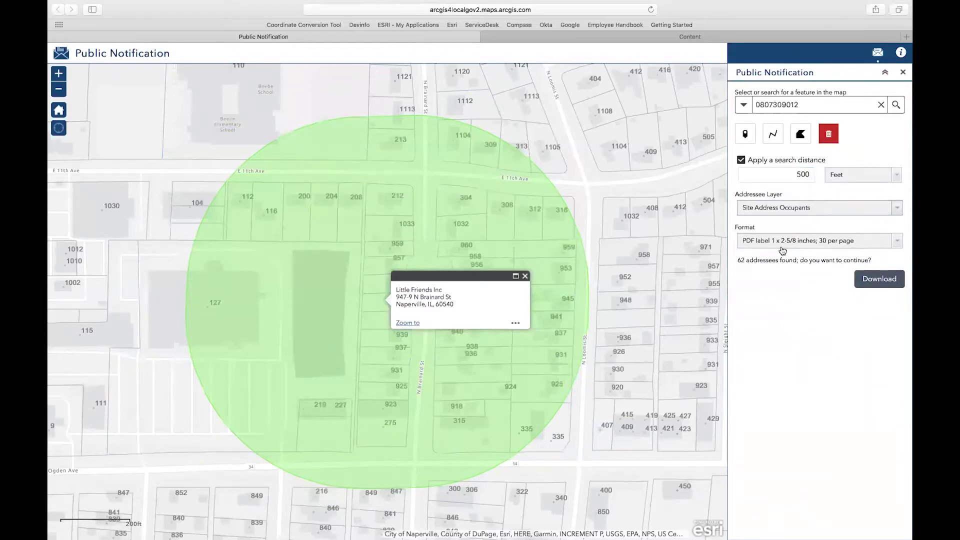
pyautogui.moveTo(739, 260); pyautogui.dragTo(796, 260)
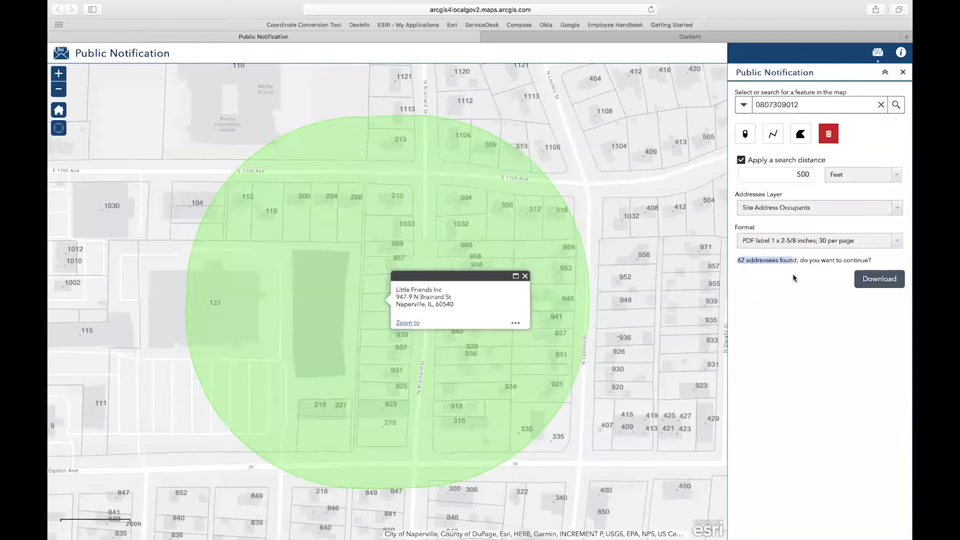
pyautogui.click(799, 276)
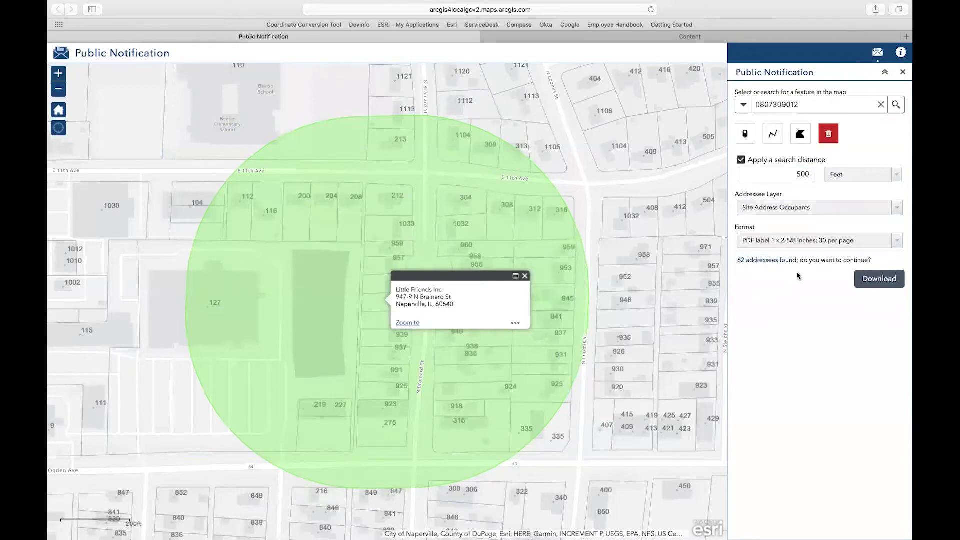
# Review the output formats, keep PDF label 1 x 2-5/8 inches with 30 per page, and download the labels
pyautogui.click(808, 247)
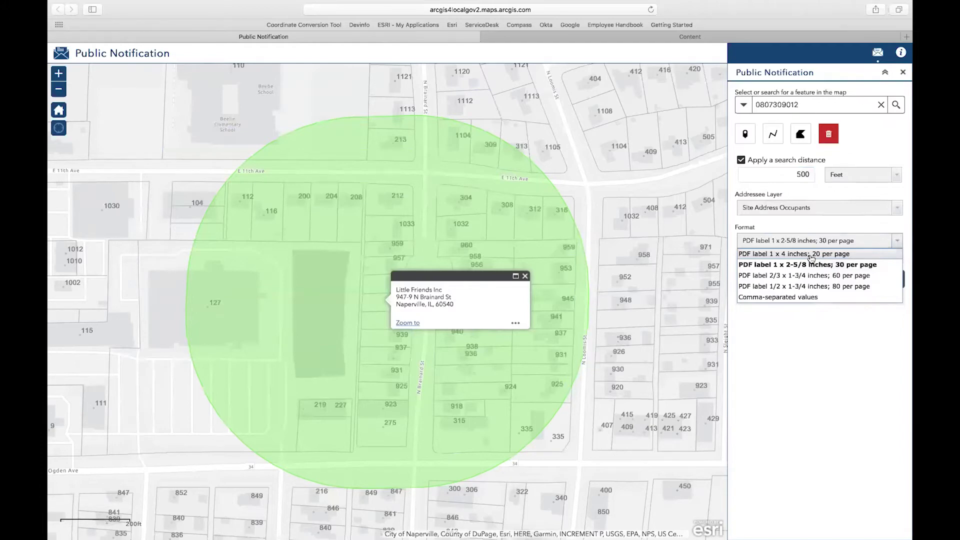
pyautogui.click(864, 242)
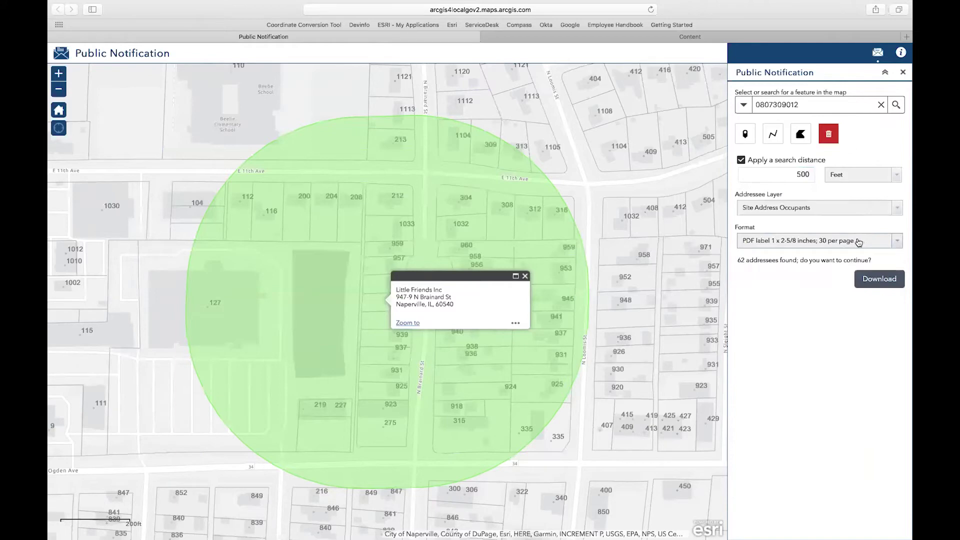
pyautogui.click(883, 280)
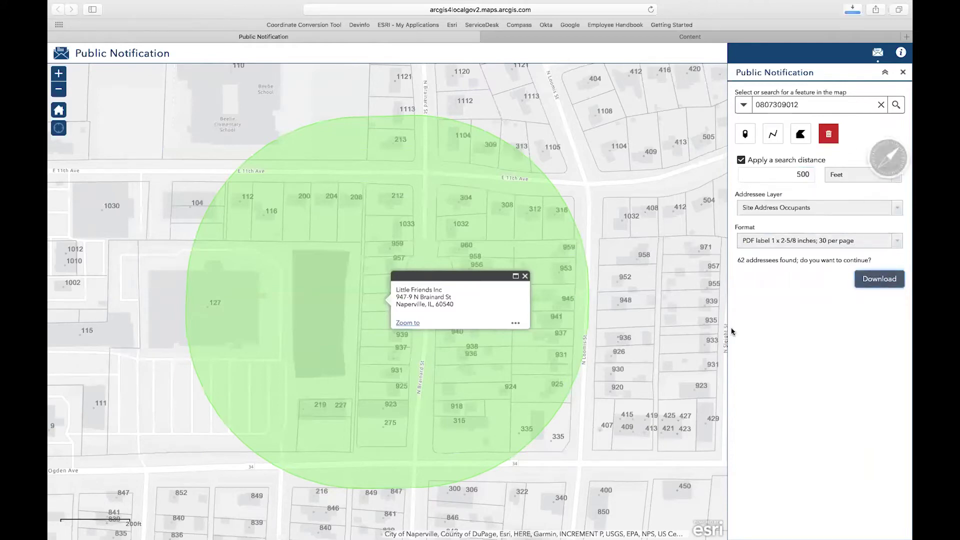
# Open the downloaded Site Address Occupants-2.pdf, view its mailing labels full screen, and return to the Public Notification application
pyautogui.click(853, 10)
pyautogui.doubleClick(833, 53)
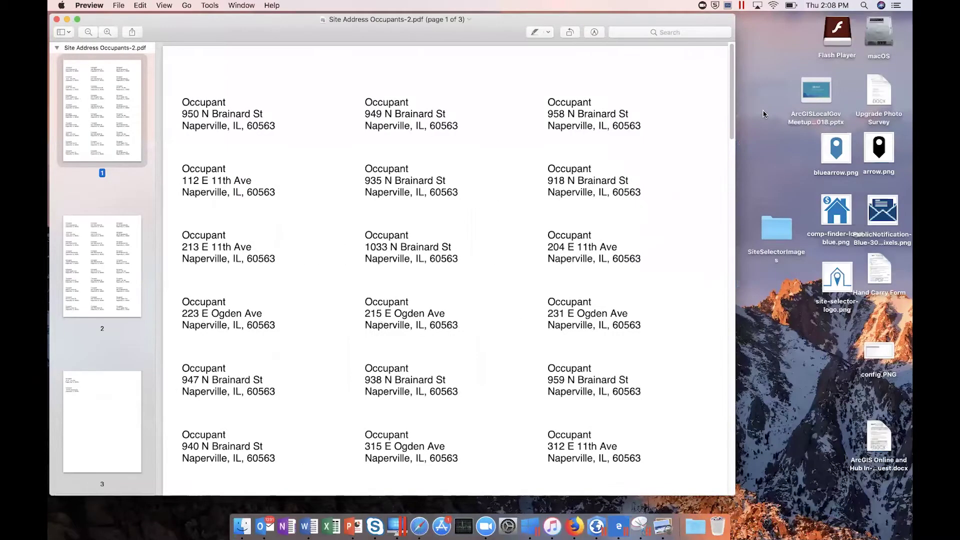
pyautogui.click(78, 20)
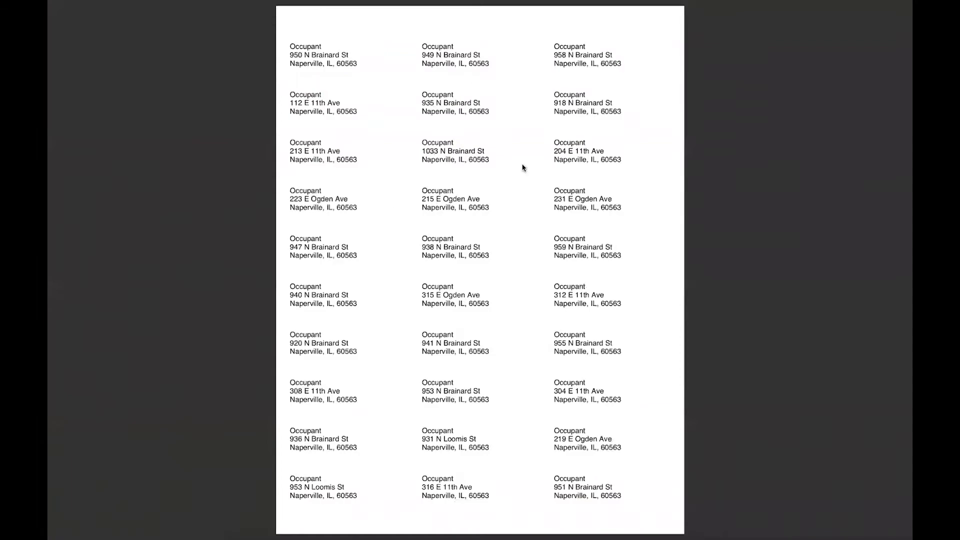
pyautogui.press('Escape')
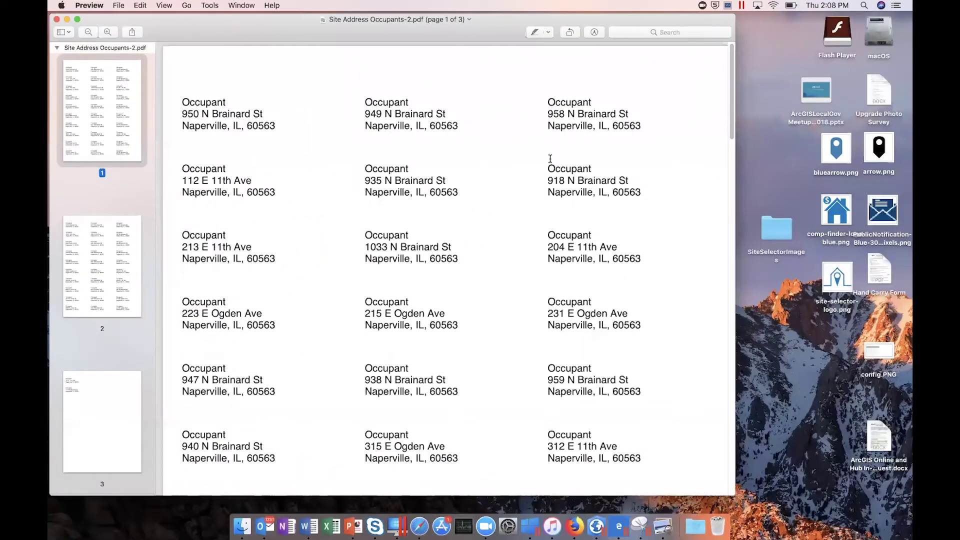
pyautogui.hotkey('ctrl', 'Right')
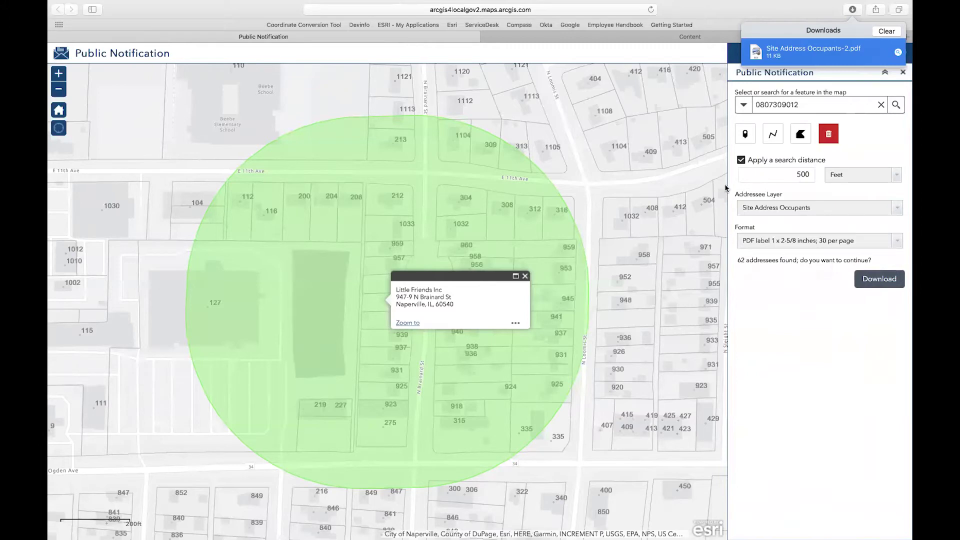
# Change the addressee layer to All Owners and Occupants
pyautogui.click(785, 209)
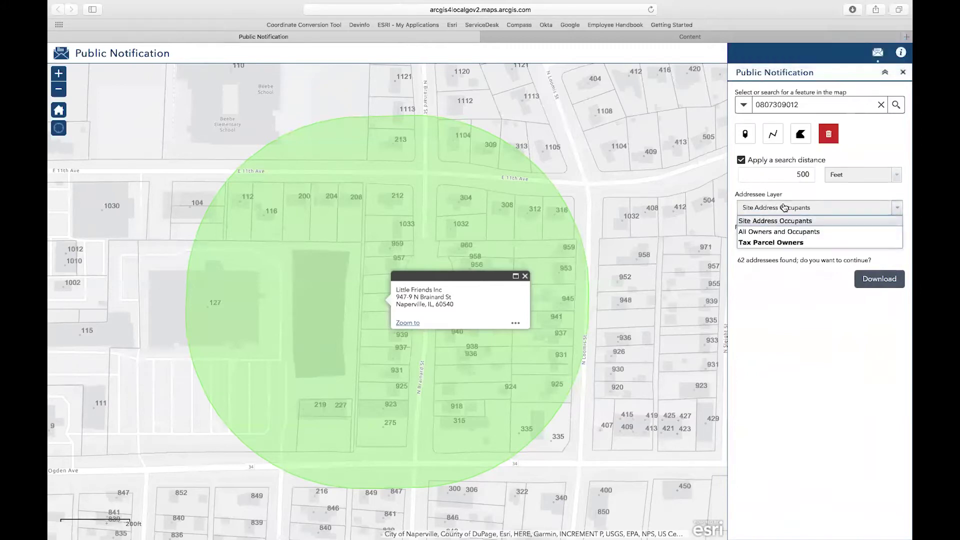
pyautogui.click(786, 232)
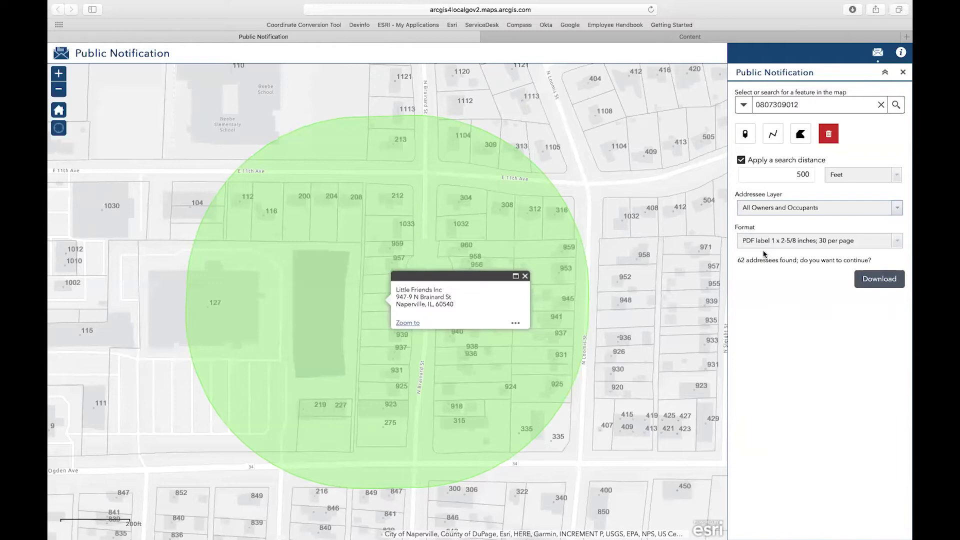
# Switch to ArcGIS Pro, review the Public Notification solution's description, and deploy it to the Public Notification 2.0 output folder
pyautogui.press('ctrl+super+f')
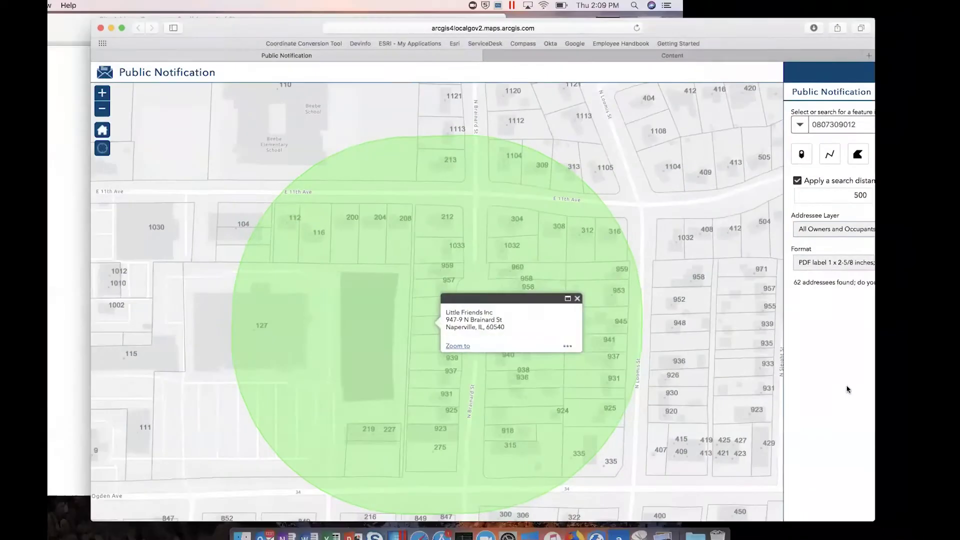
pyautogui.click(597, 526)
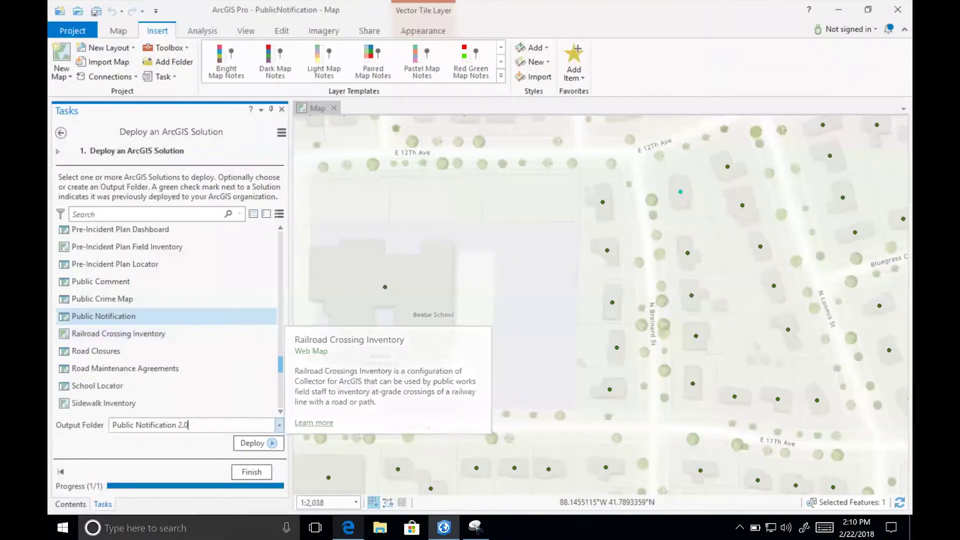
pyautogui.moveTo(178, 247)
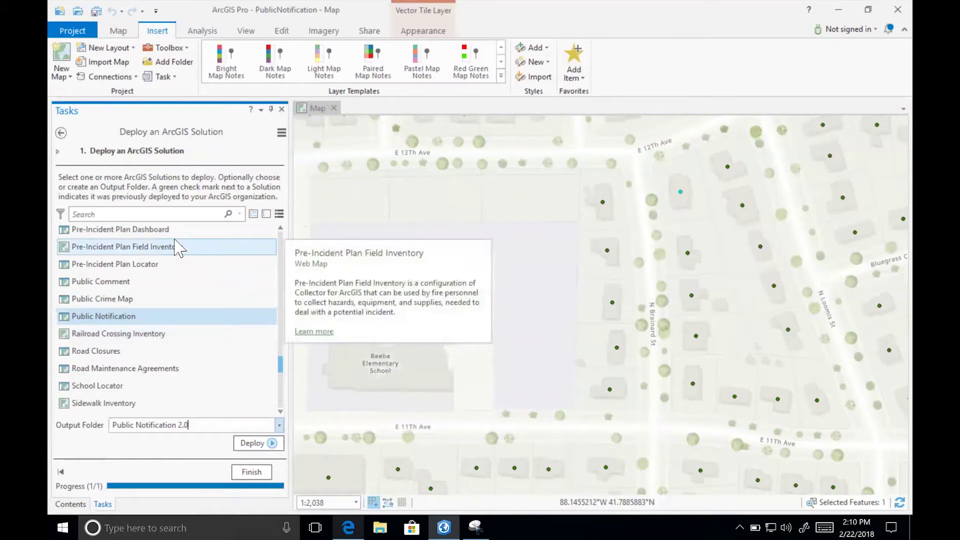
pyautogui.moveTo(235, 319)
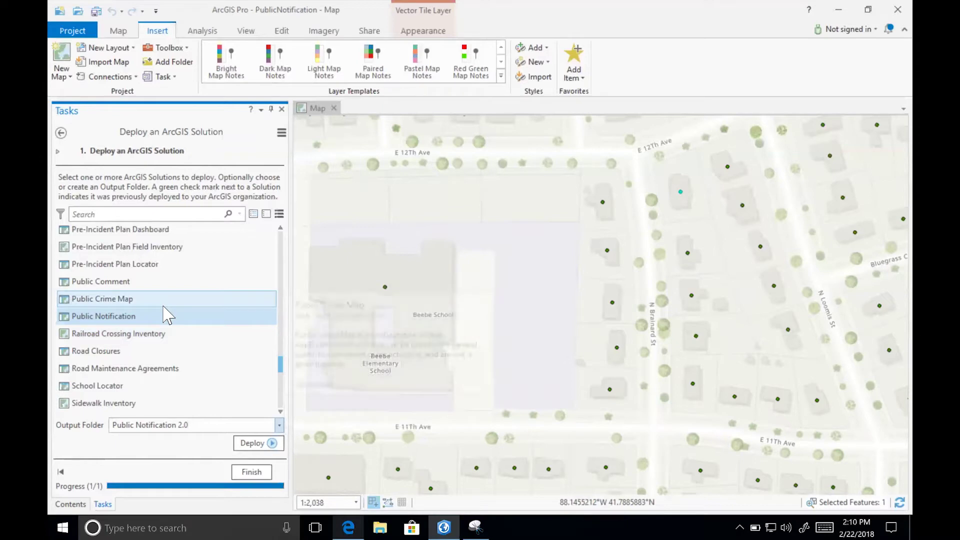
pyautogui.moveTo(164, 307)
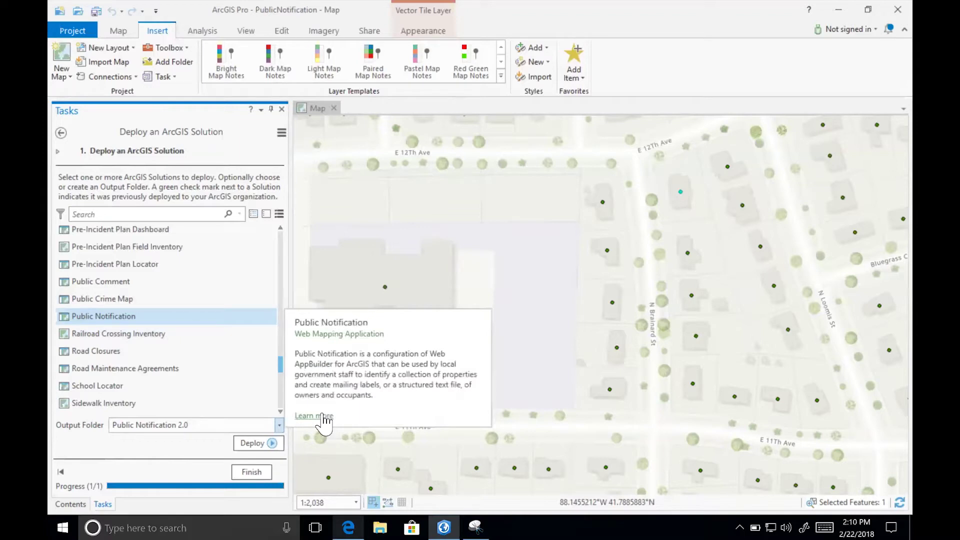
pyautogui.moveTo(207, 330)
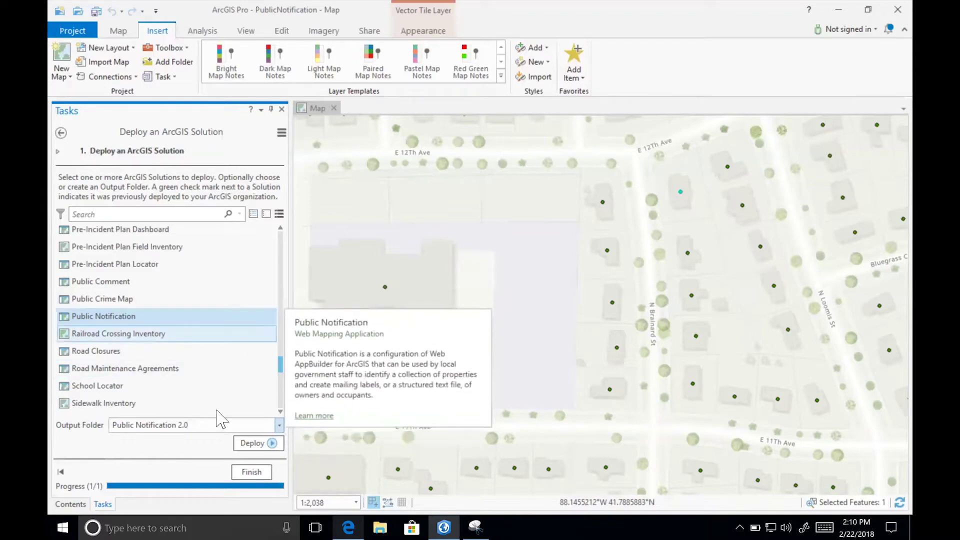
pyautogui.click(253, 444)
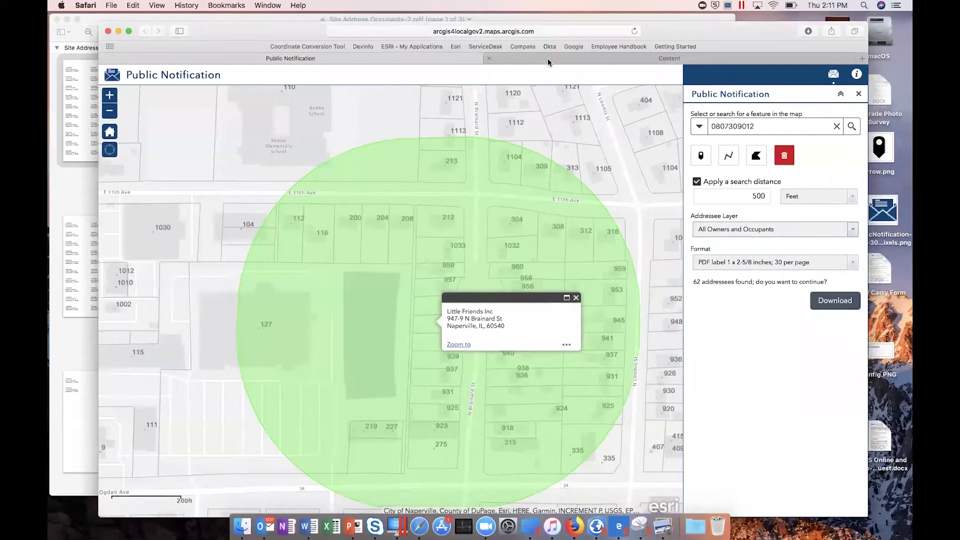
# Switch to the ArcGIS Online content in Safari and open the Public Notification web map from the PublicNotificaitonMeetup folder in Map Viewer
pyautogui.click(600, 61)
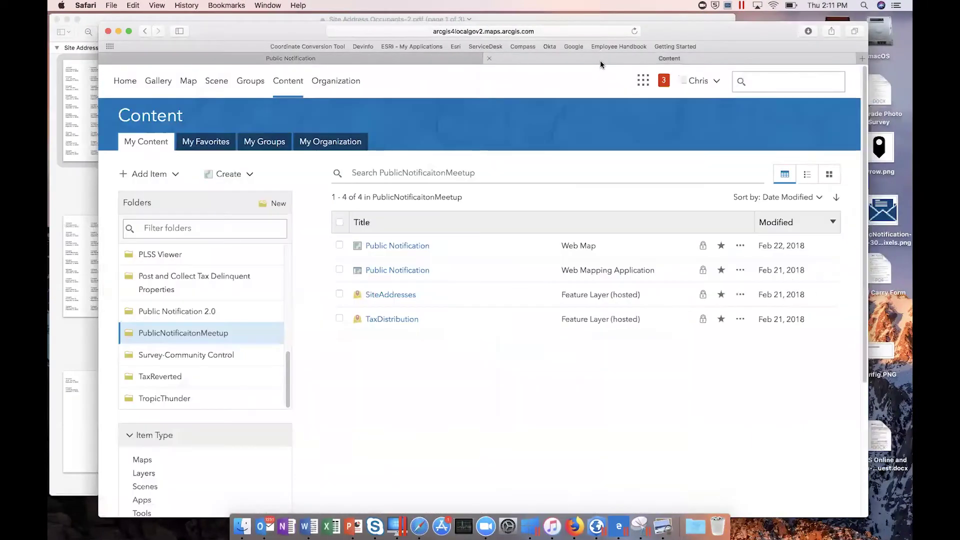
pyautogui.click(129, 31)
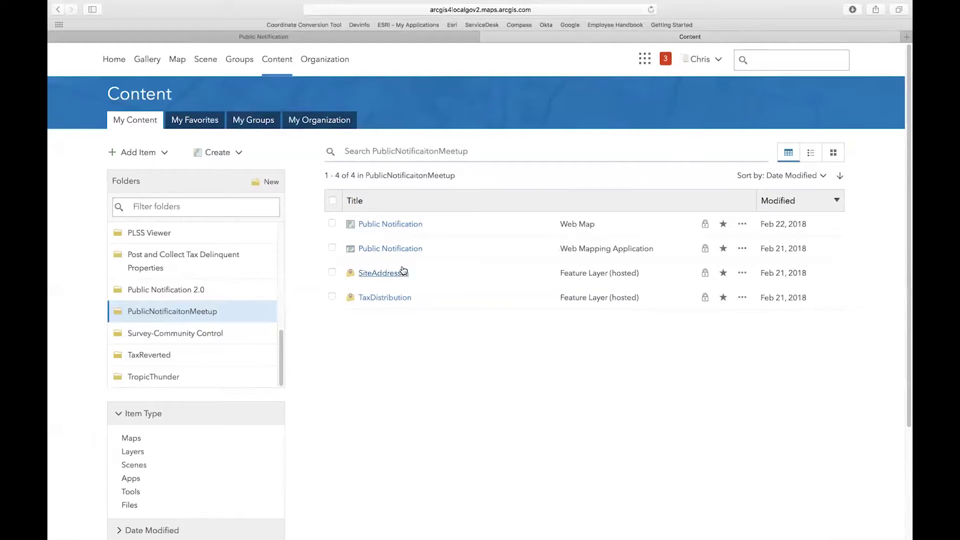
pyautogui.click(405, 229)
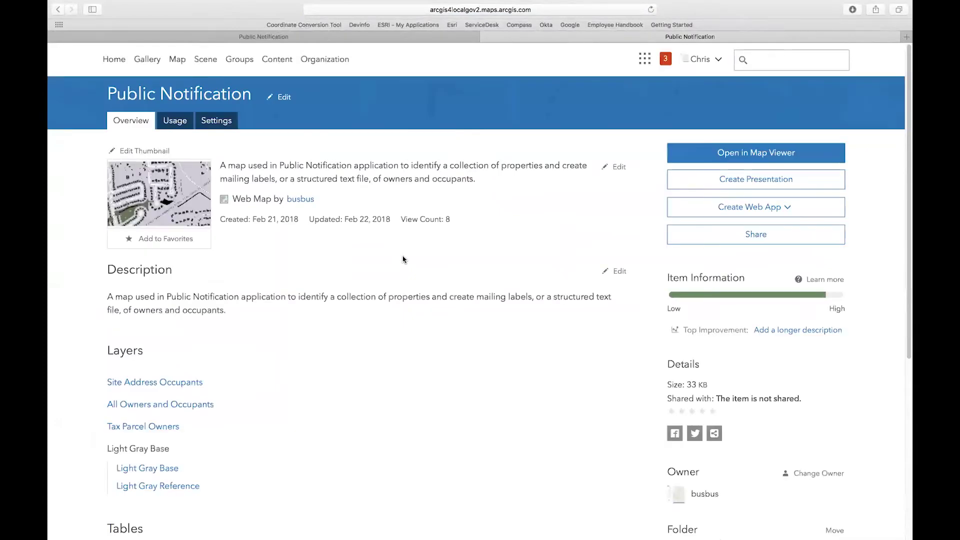
pyautogui.click(728, 156)
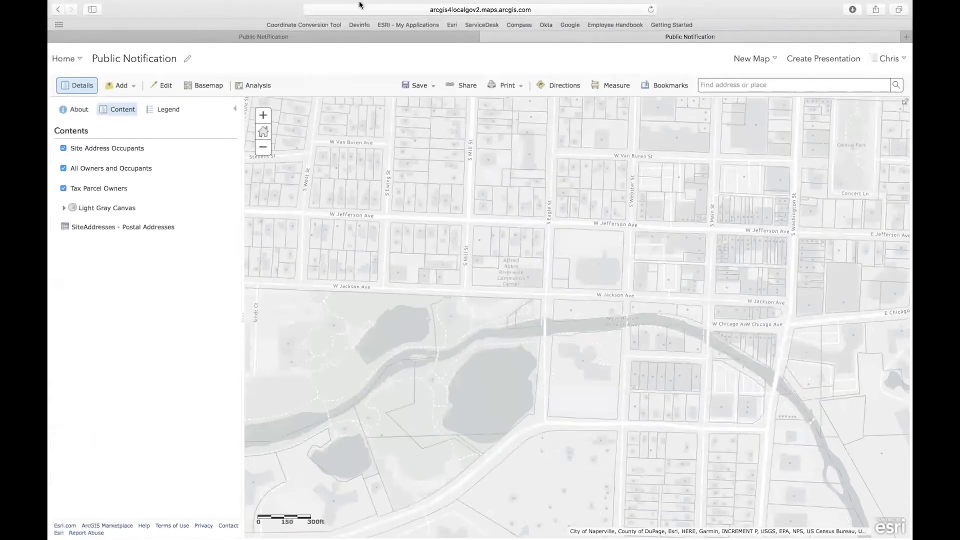
# Examine the custom attribute display in the Site Address Occupants layer's pop-up configuration, including the Occupant line and address fields, and cancel without changes
pyautogui.moveTo(130, 154)
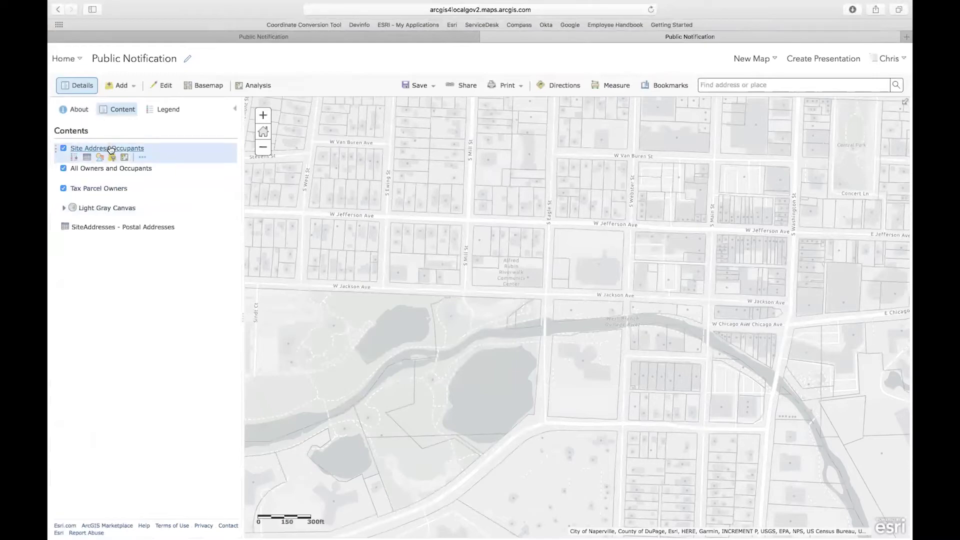
pyautogui.click(140, 158)
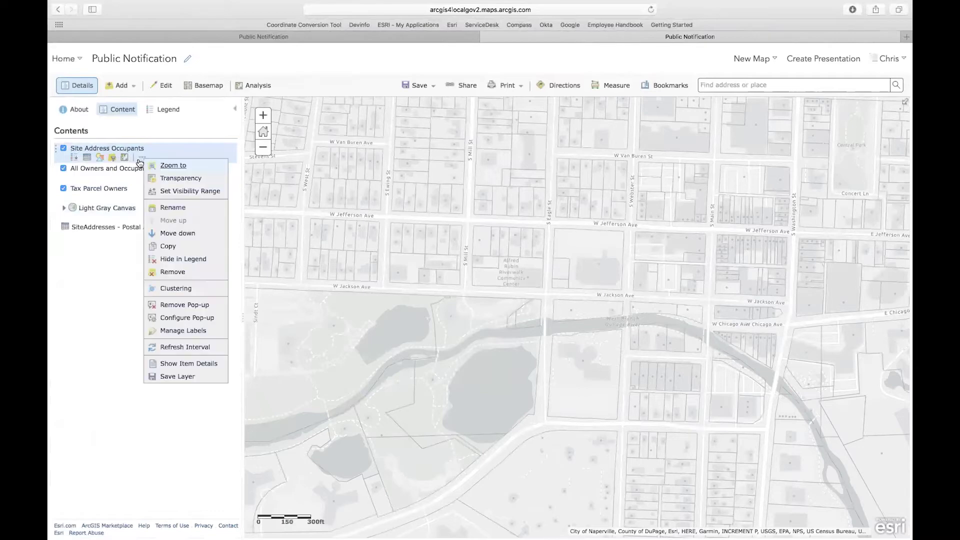
pyautogui.click(196, 318)
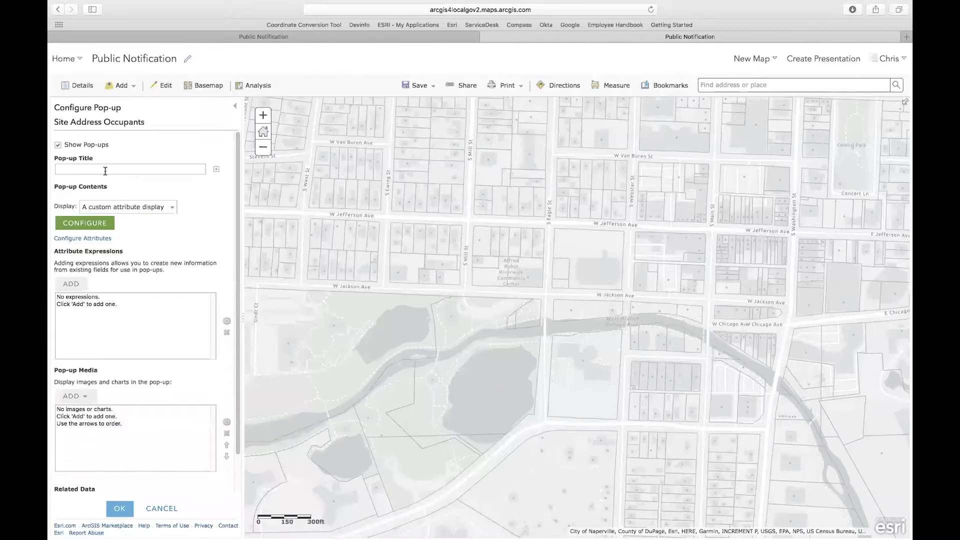
pyautogui.click(96, 226)
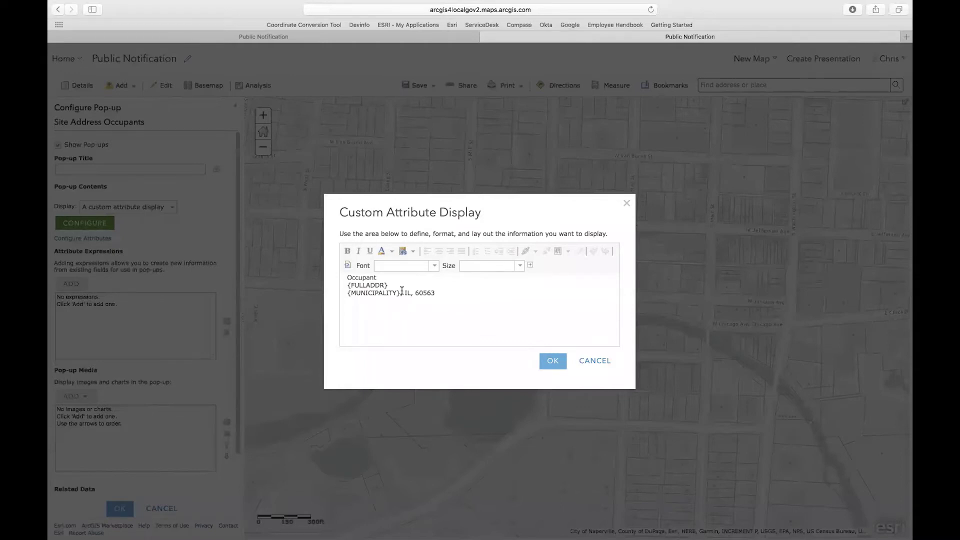
pyautogui.moveTo(377, 278); pyautogui.dragTo(344, 279)
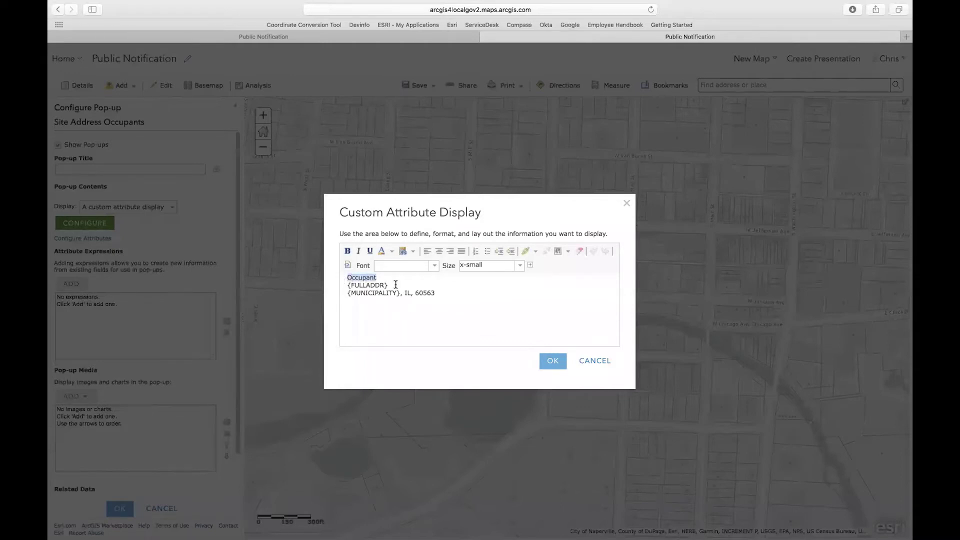
pyautogui.click(396, 280)
pyautogui.moveTo(378, 279); pyautogui.dragTo(345, 278)
pyautogui.click(385, 284)
pyautogui.doubleClick(373, 286)
pyautogui.click(416, 289)
pyautogui.click(607, 361)
pyautogui.click(165, 507)
# Examine the related-record owner and postal address fields in the All Owners and Occupants pop-up's custom attribute display, and cancel without changes
pyautogui.moveTo(167, 171)
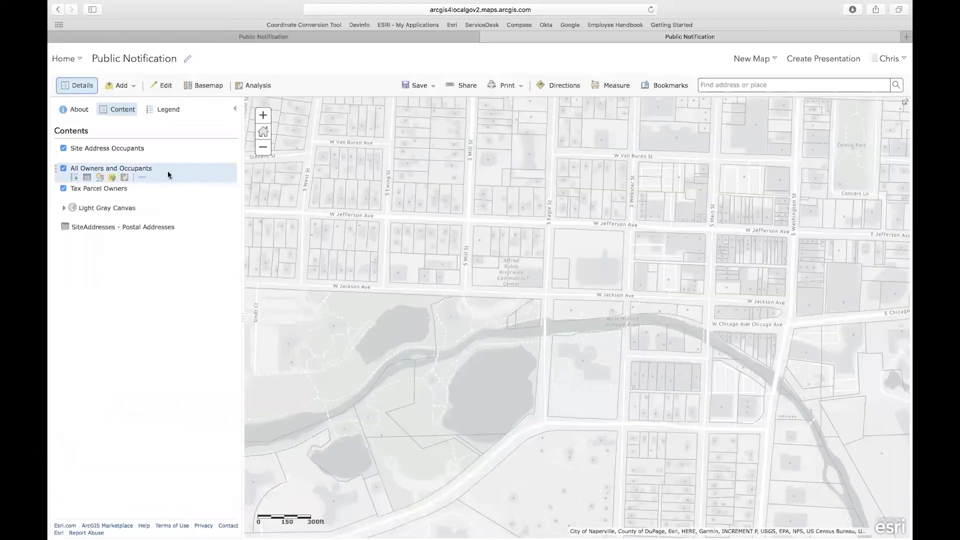
pyautogui.click(142, 177)
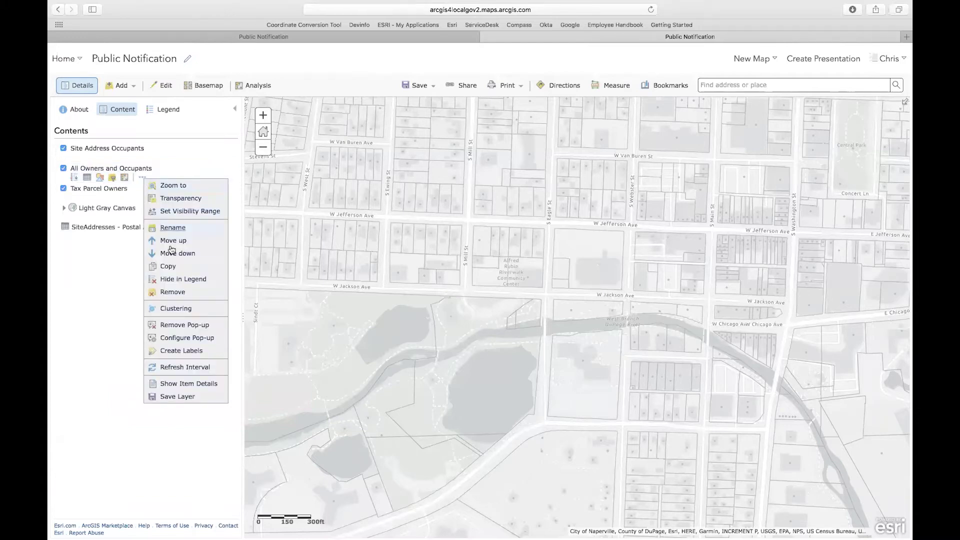
pyautogui.click(199, 338)
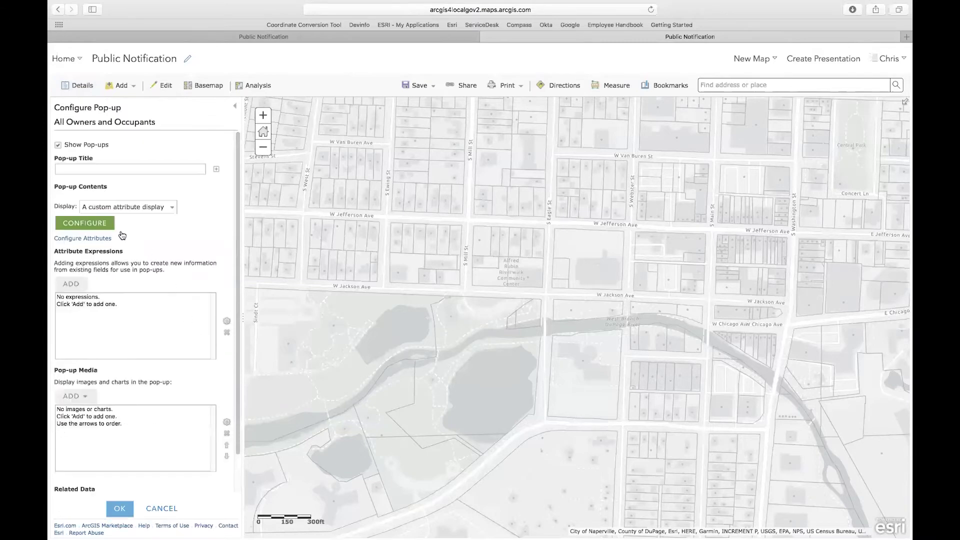
pyautogui.click(85, 223)
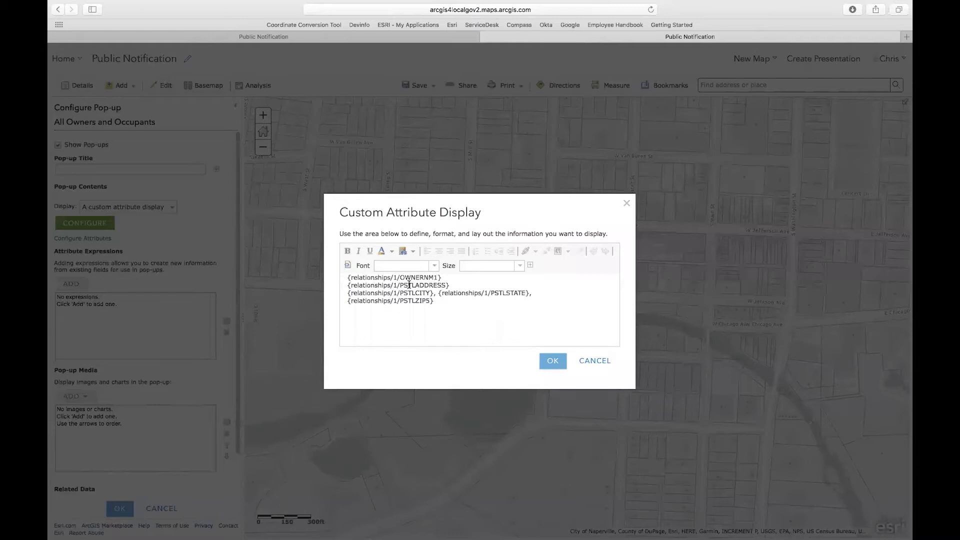
pyautogui.click(442, 277)
pyautogui.keyDown('shift'); pyautogui.click(385, 277); pyautogui.keyUp('shift')
pyautogui.moveTo(449, 285); pyautogui.dragTo(391, 286)
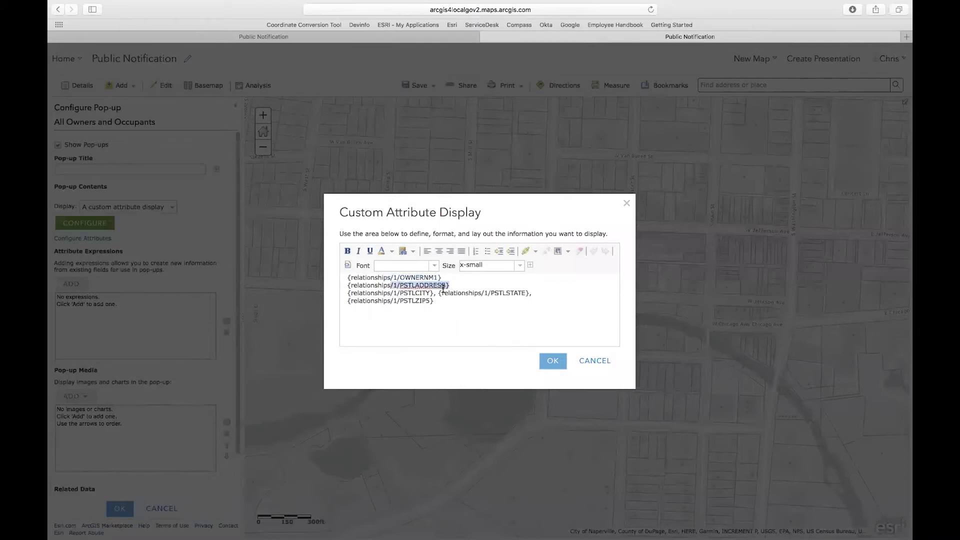
pyautogui.click(464, 302)
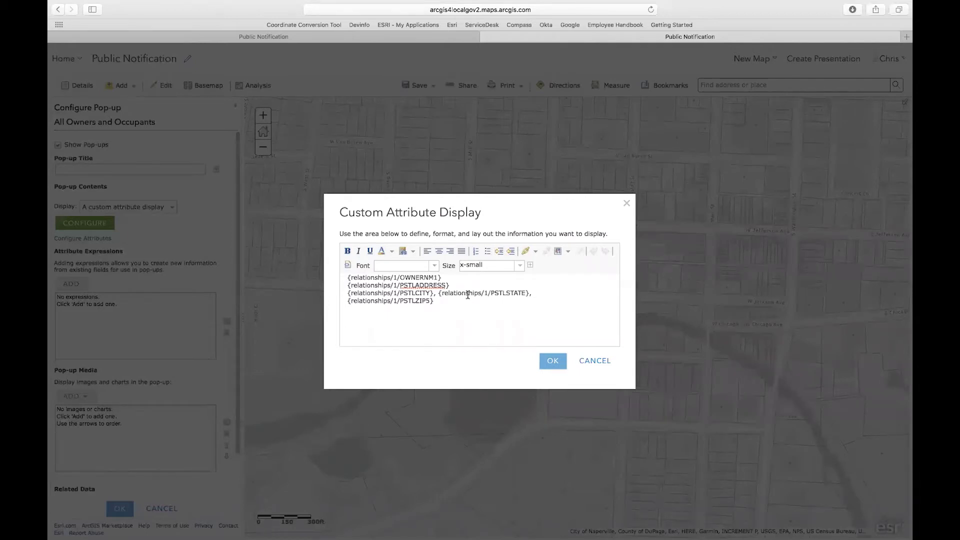
pyautogui.moveTo(434, 303); pyautogui.dragTo(342, 276)
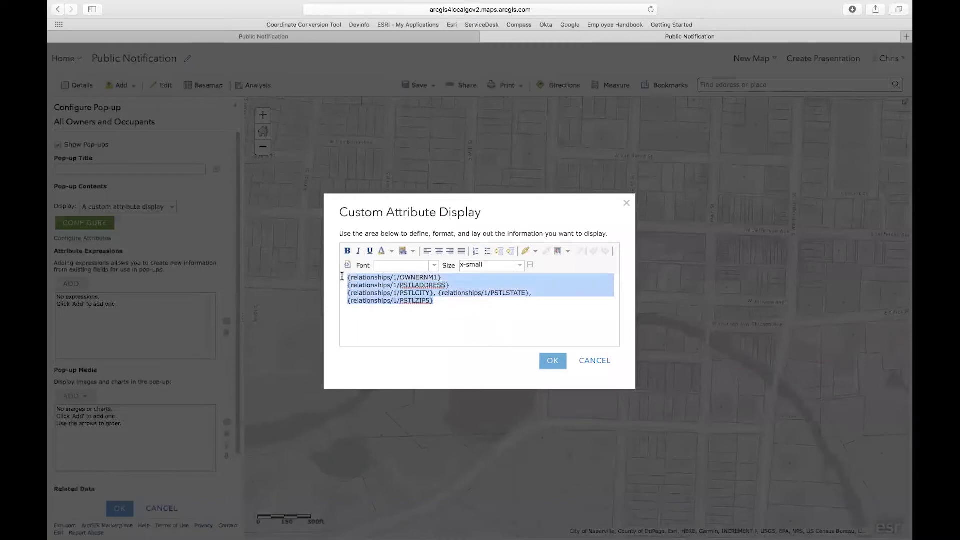
pyautogui.click(442, 315)
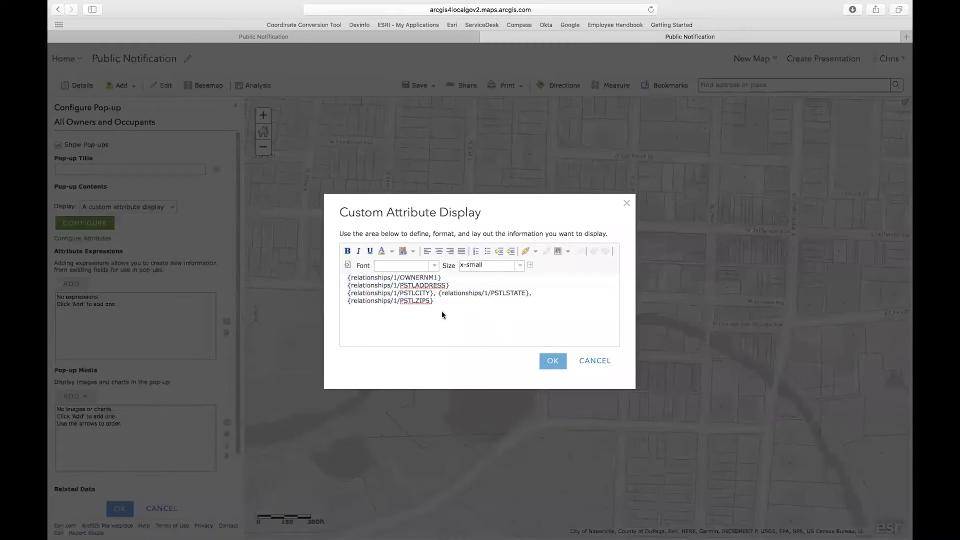
pyautogui.click(597, 361)
pyautogui.click(165, 510)
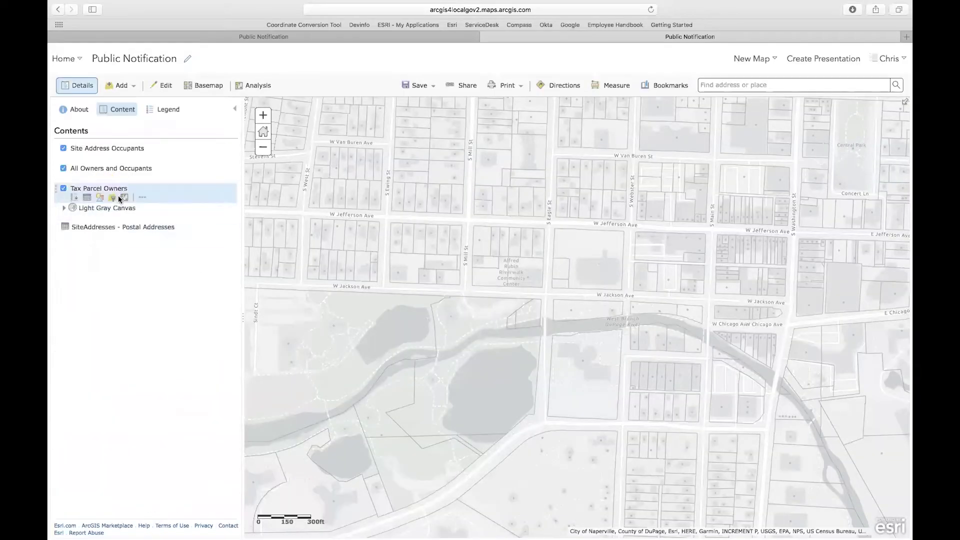
# Examine the Tax Parcel Owners pop-up's custom attribute display, cancel without changes, and view the pop-up of a parcel along W Jefferson Ave
pyautogui.click(113, 192)
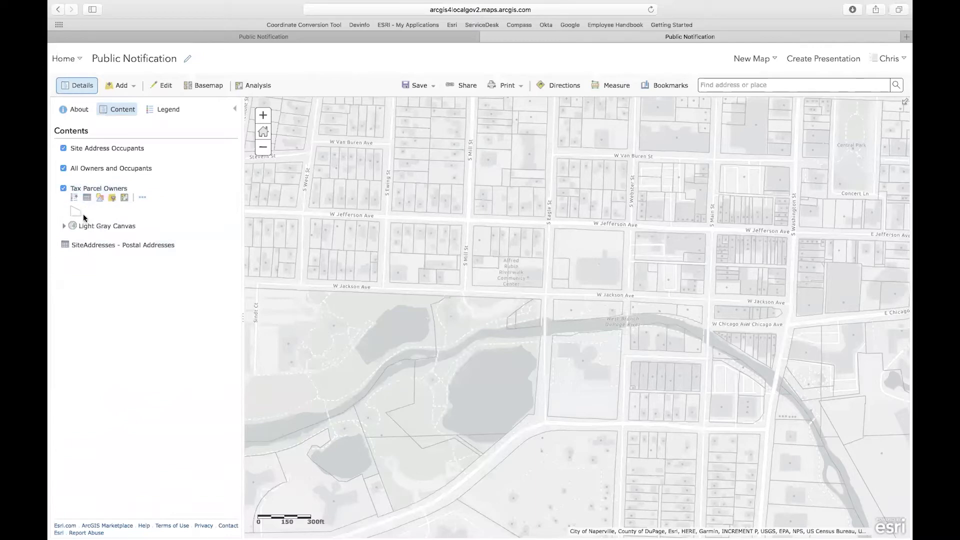
pyautogui.click(143, 198)
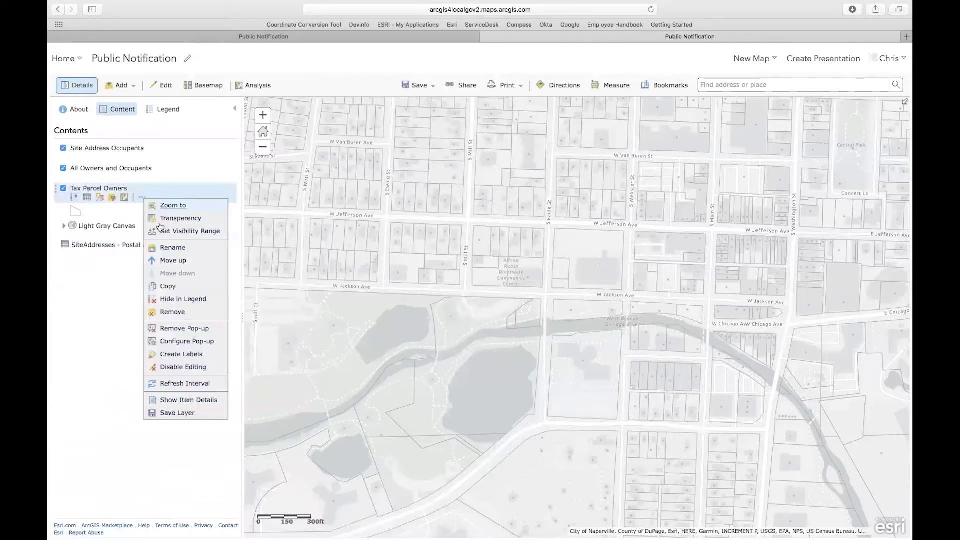
pyautogui.click(187, 341)
pyautogui.click(84, 223)
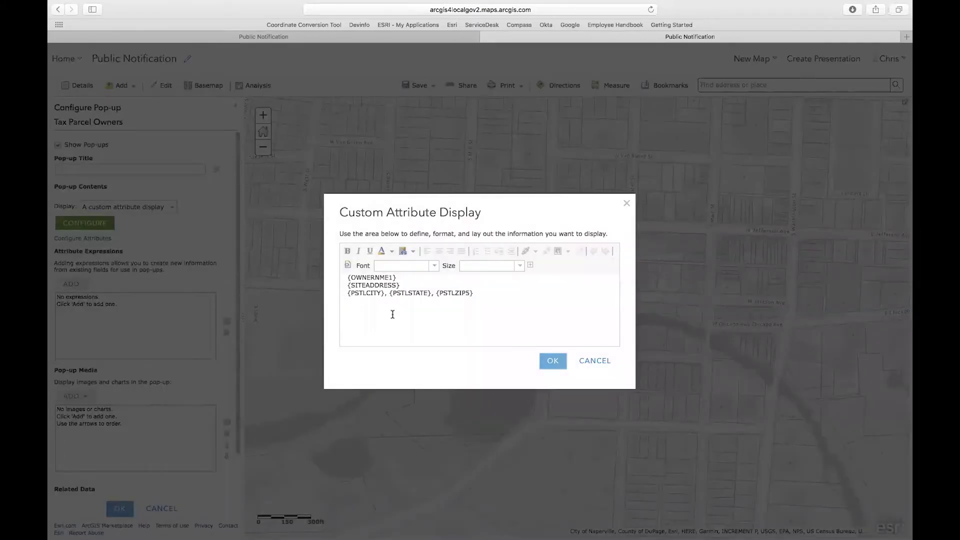
pyautogui.click(594, 361)
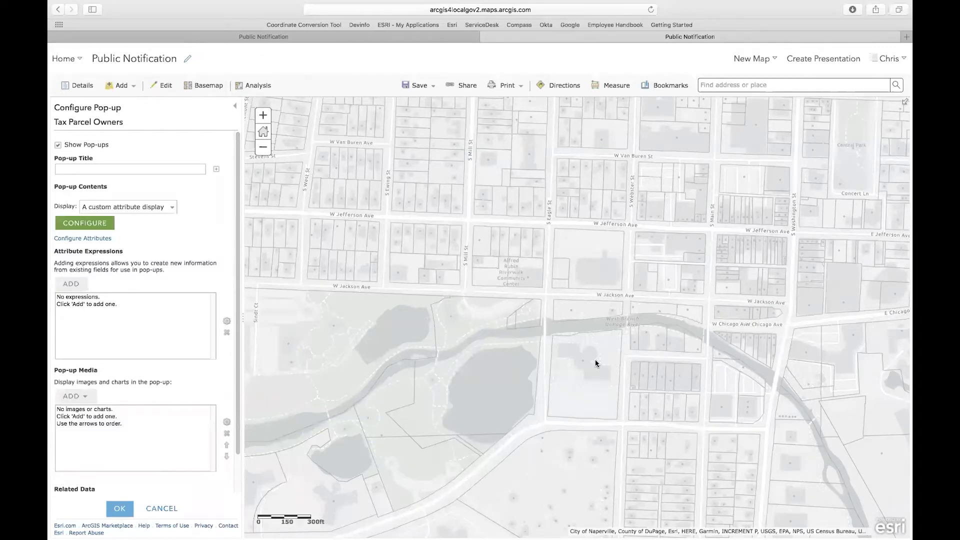
pyautogui.click(162, 509)
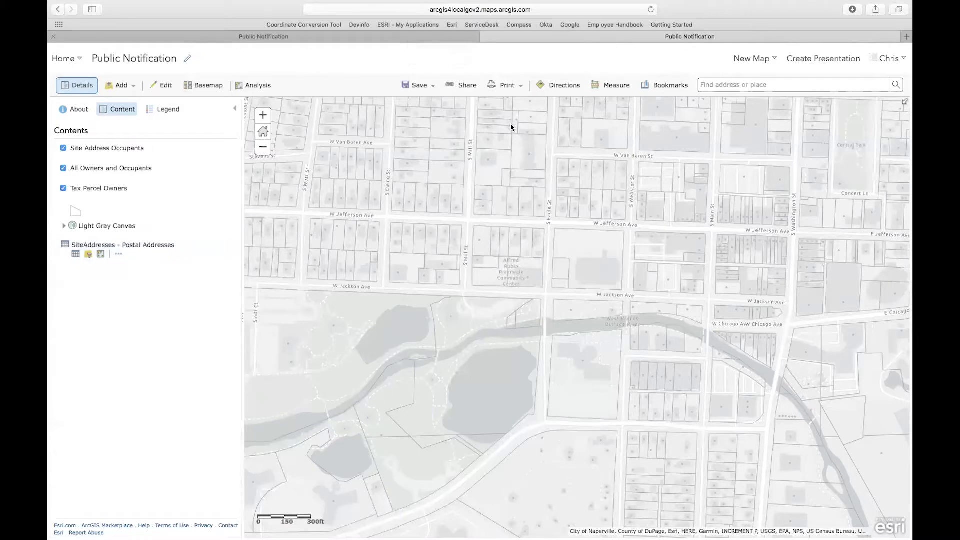
pyautogui.click(495, 210)
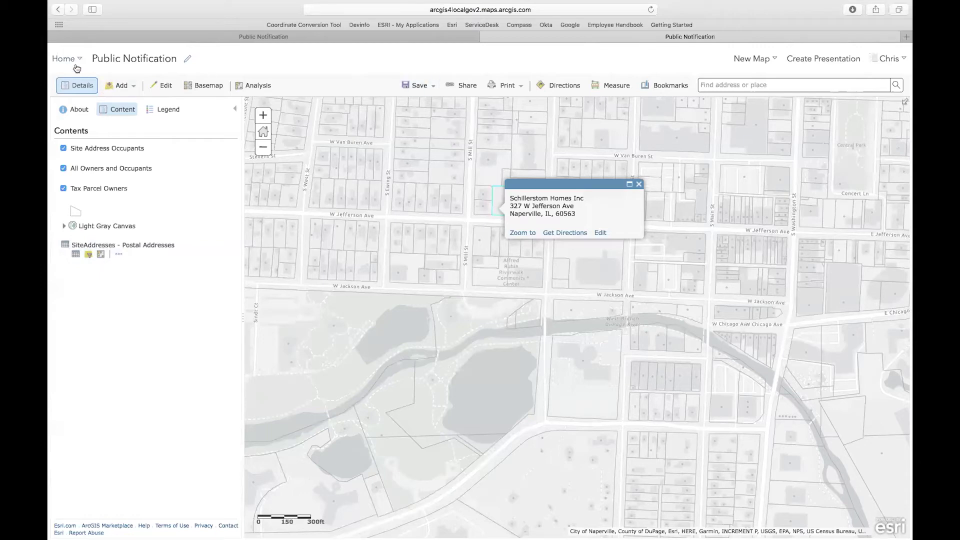
# Return to the PublicNotificaitonMeetup content and open the Public Notification web mapping application for editing in Web AppBuilder
pyautogui.click(59, 10)
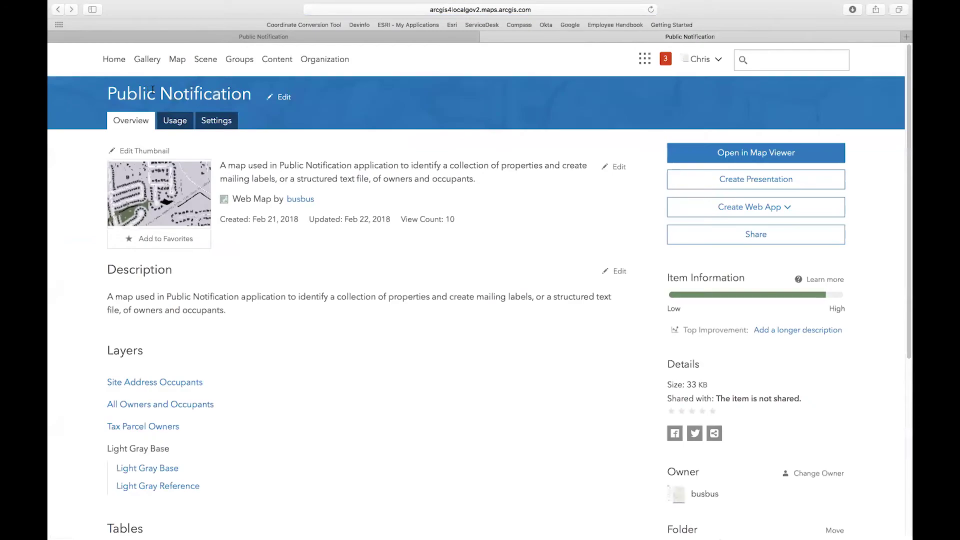
pyautogui.click(273, 59)
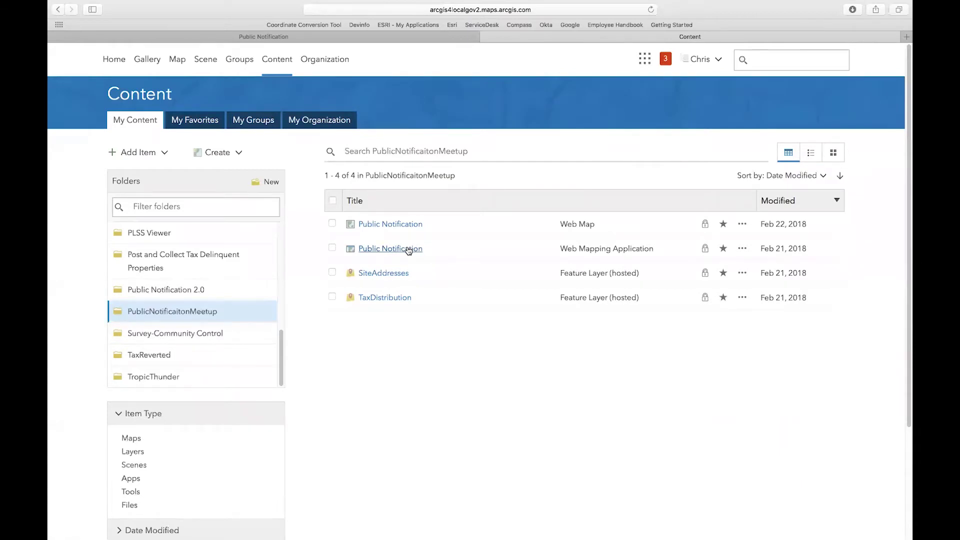
pyautogui.click(409, 249)
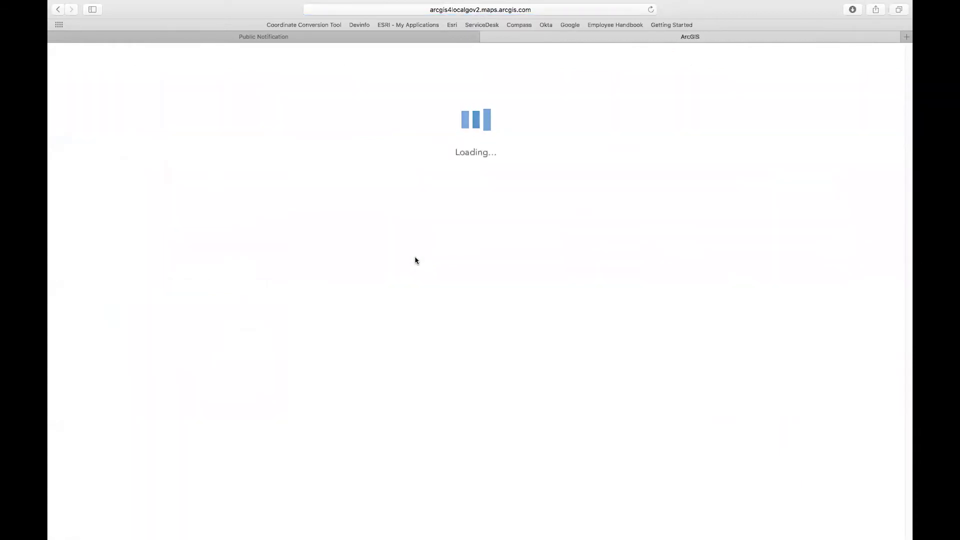
pyautogui.click(720, 185)
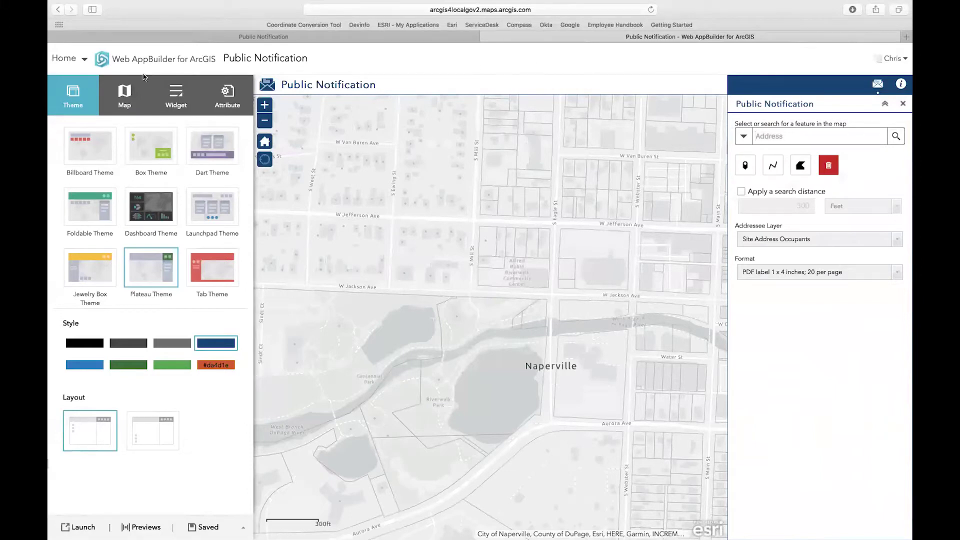
# Open the configuration of the Public Notification widget managed by the Header Controller
pyautogui.click(185, 110)
pyautogui.click(180, 150)
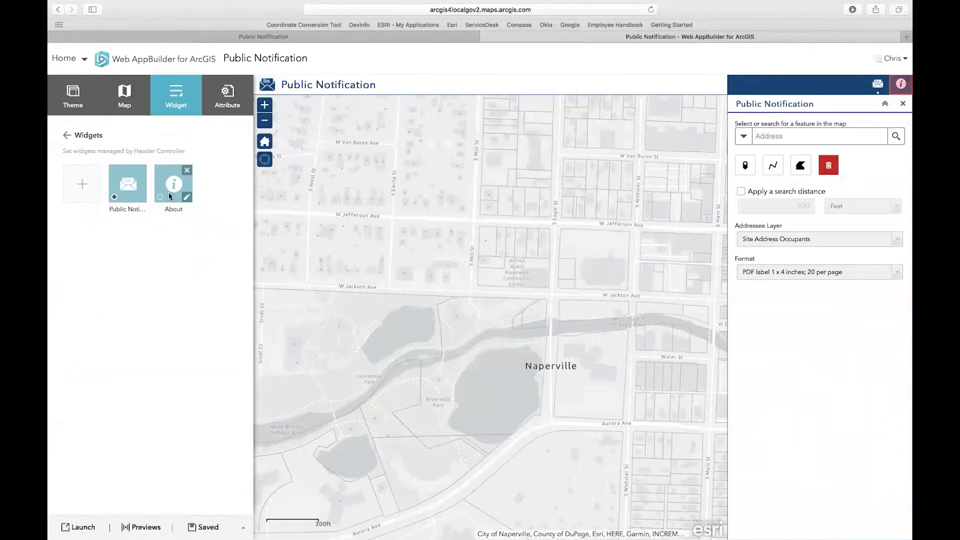
pyautogui.moveTo(141, 203)
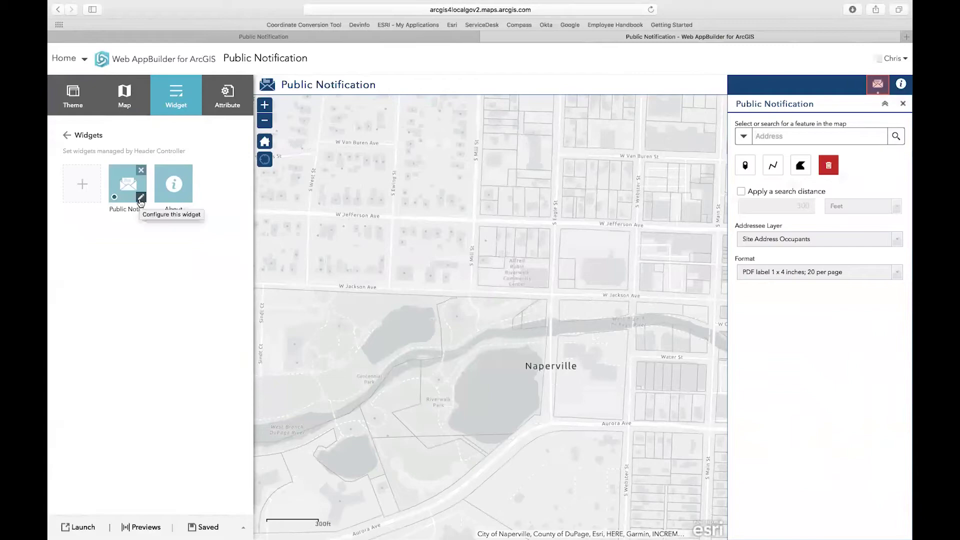
pyautogui.click(141, 201)
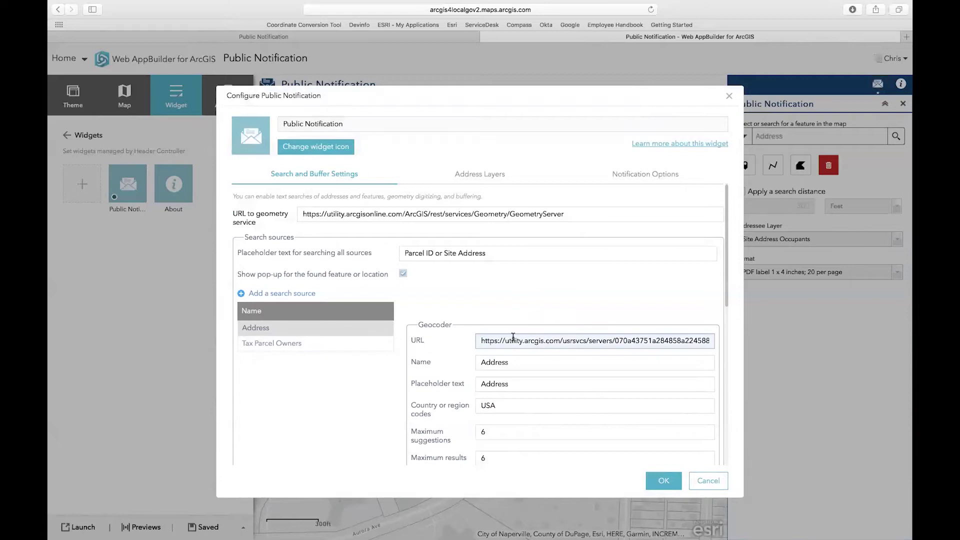
# Review the Address search source's geocoder URL, name, default buffer distance and buffer units
pyautogui.moveTo(482, 340); pyautogui.dragTo(640, 340)
pyautogui.click(607, 365)
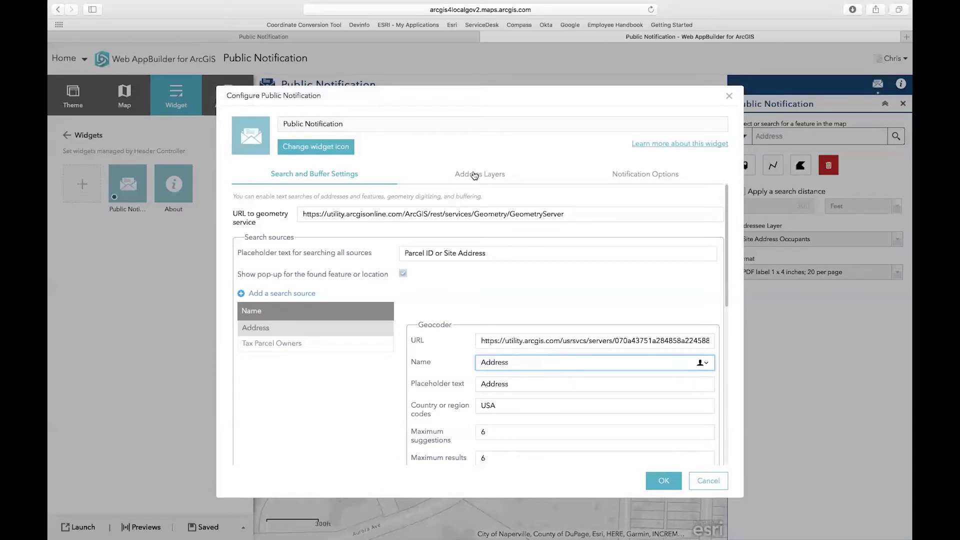
pyautogui.moveTo(726, 274); pyautogui.dragTo(723, 404)
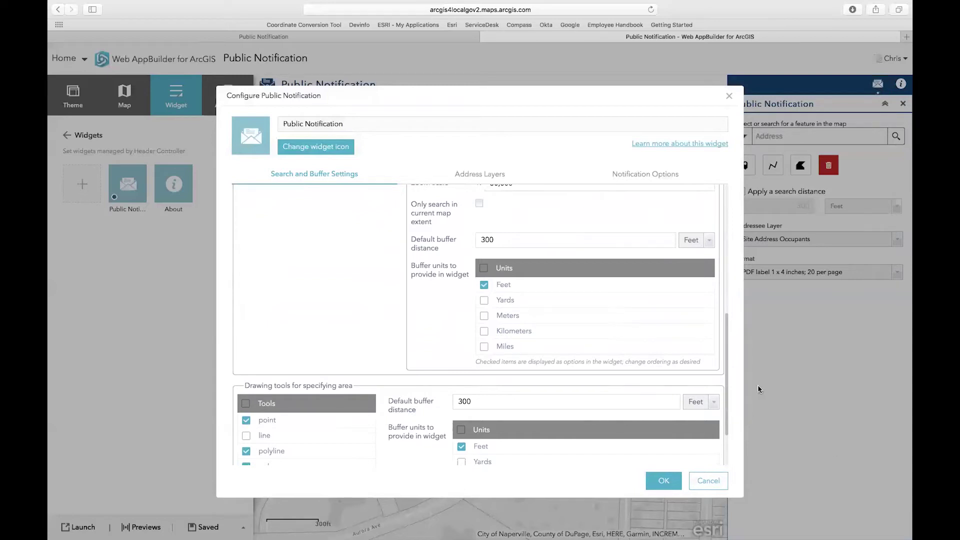
pyautogui.scroll(1, 727, 354)
pyautogui.scroll(2, 725, 353)
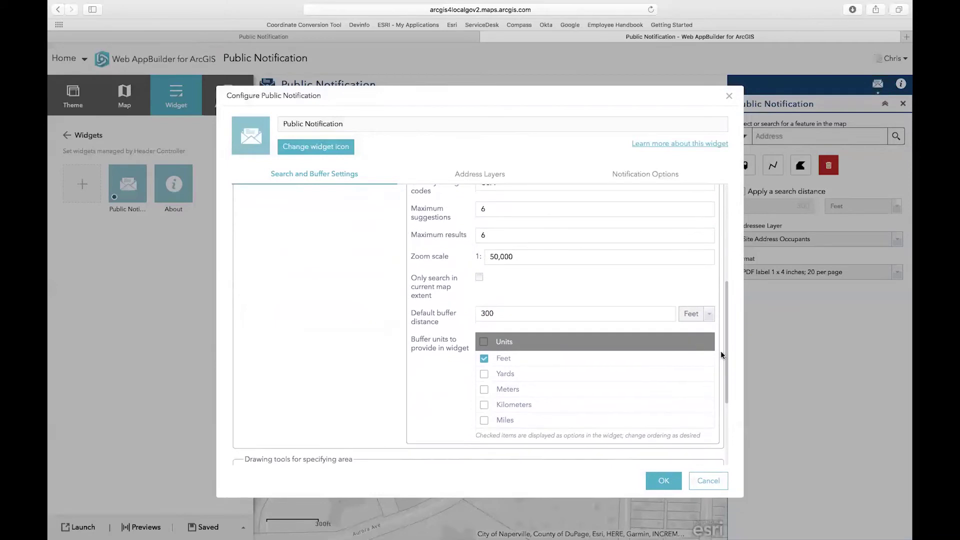
pyautogui.moveTo(521, 313); pyautogui.dragTo(480, 310)
pyautogui.click(468, 313)
pyautogui.scroll(6, 268, 299)
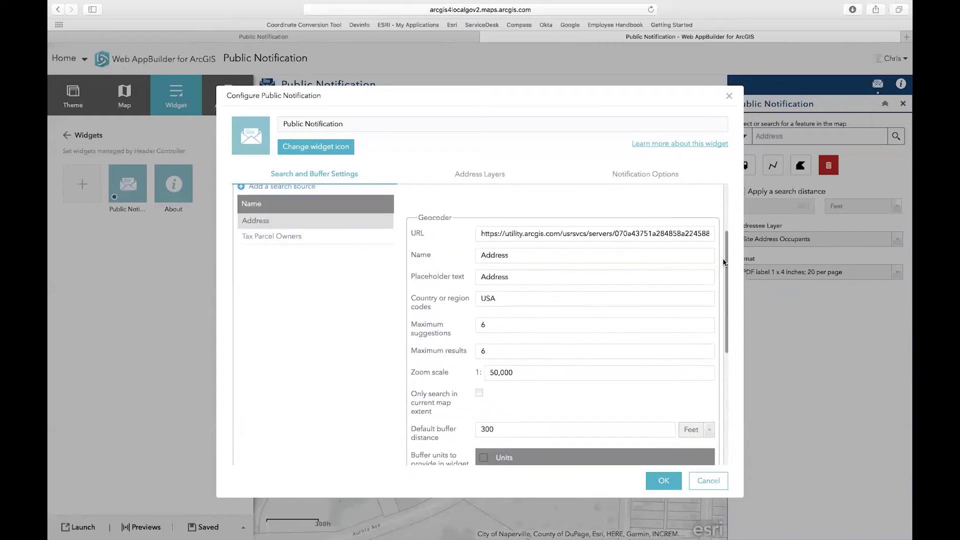
# Review the Tax Parcel Owners search source's settings and default buffer distance, along with the drawing tools for specifying an area
pyautogui.click(263, 310)
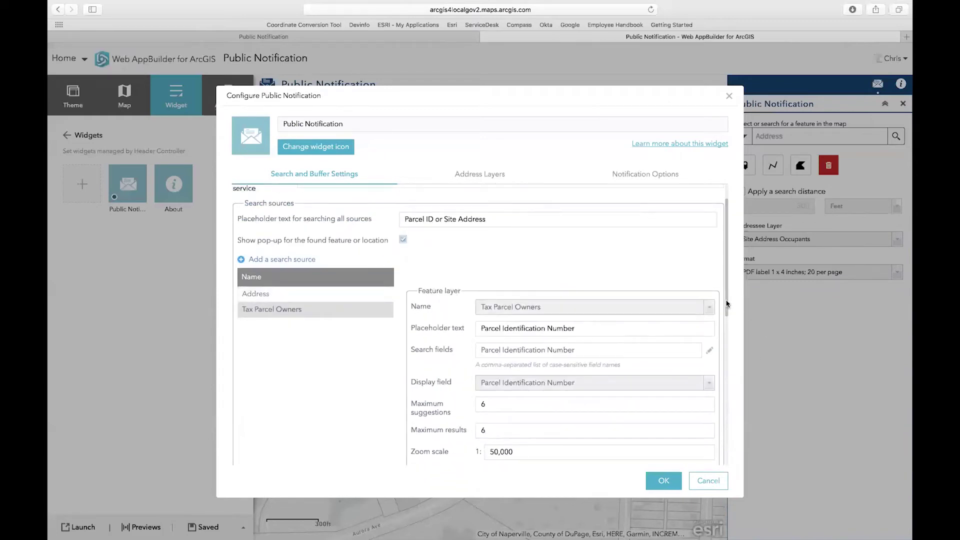
pyautogui.moveTo(726, 280); pyautogui.dragTo(726, 367)
pyautogui.click(577, 315)
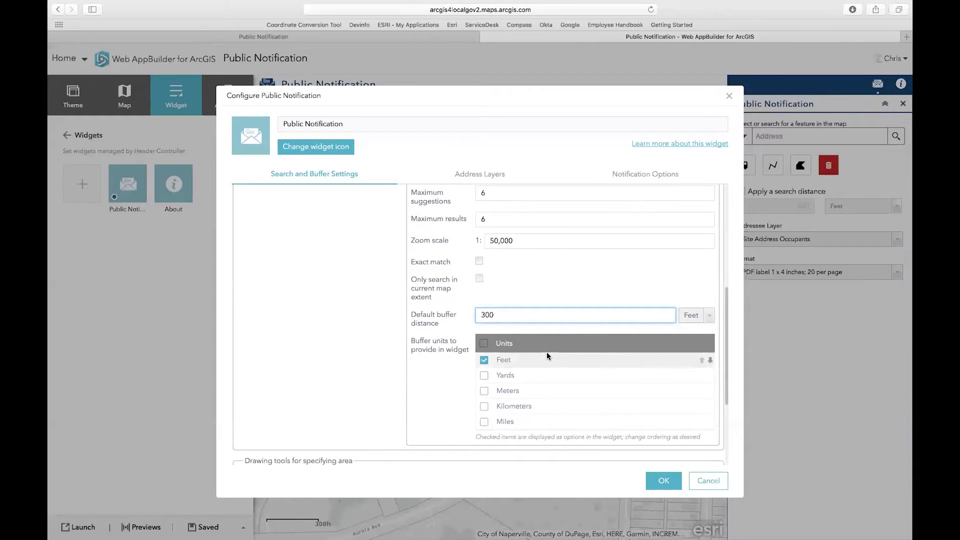
pyautogui.moveTo(726, 307); pyautogui.dragTo(719, 369)
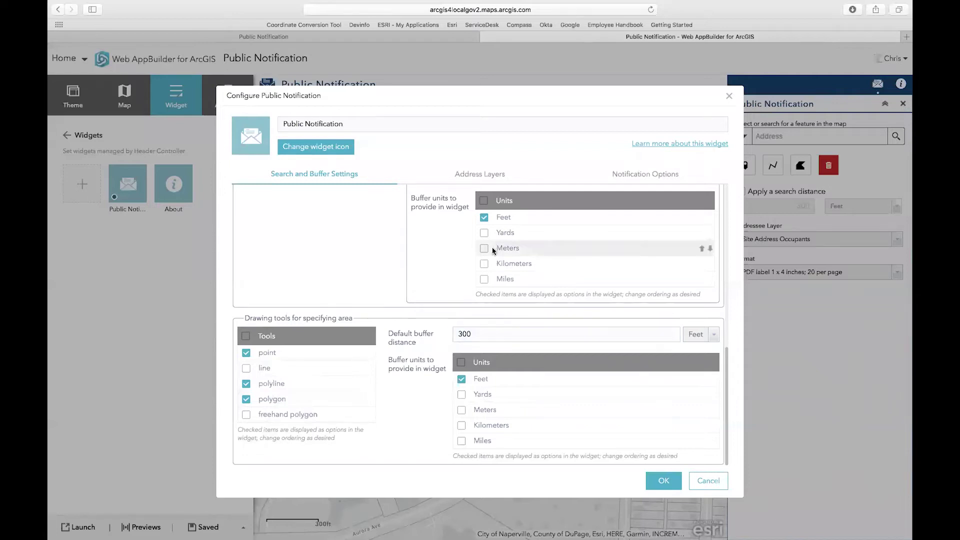
# Review the addressee layers and the related records setting of Site Address Occupants, All Owners and Occupants, and Tax Parcel Owners
pyautogui.click(475, 177)
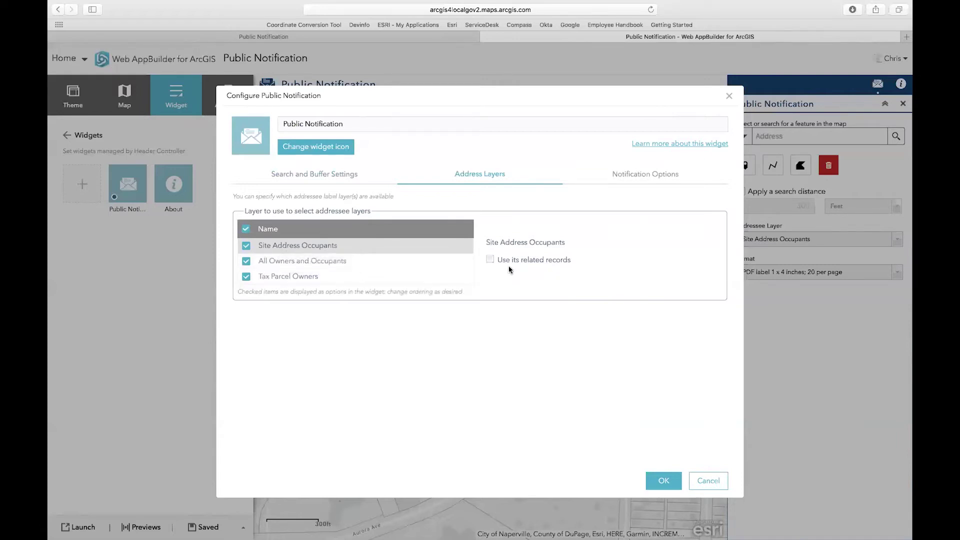
pyautogui.click(376, 258)
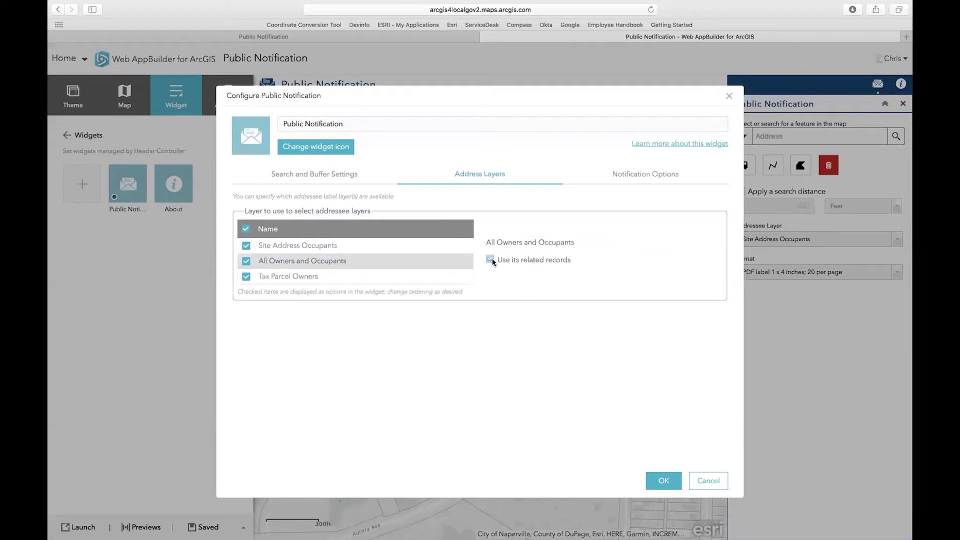
pyautogui.click(393, 275)
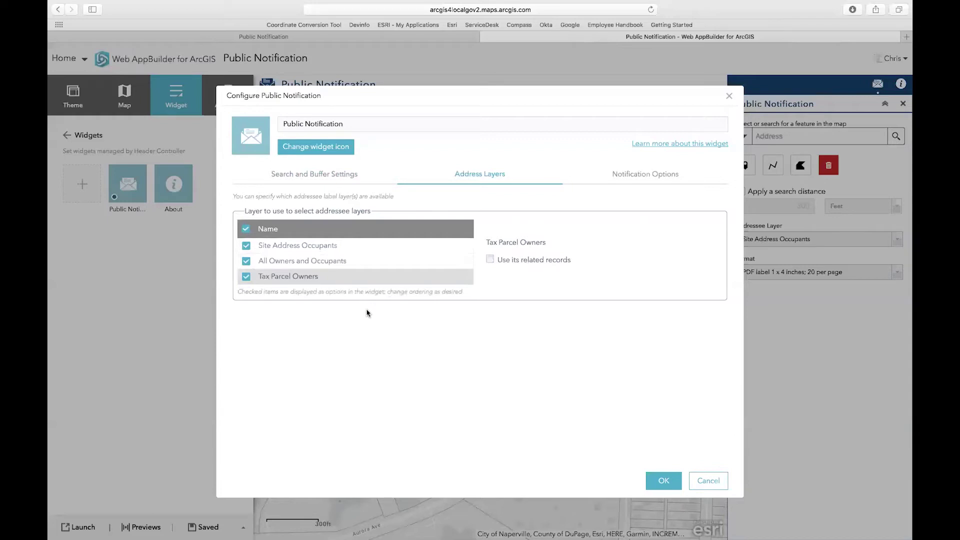
pyautogui.moveTo(360, 283)
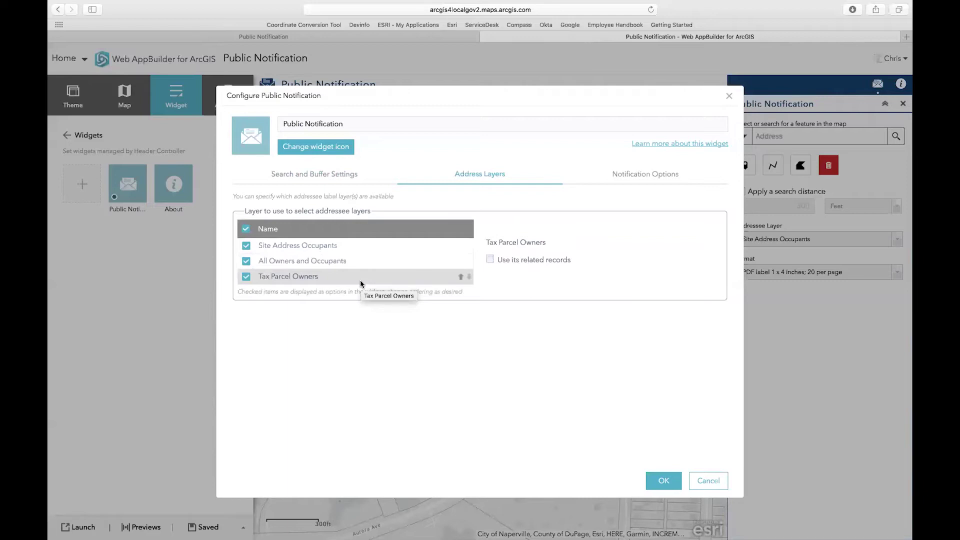
# Review the available label formats and the alignment aid options for printed label pages, and close the widget configuration without applying changes
pyautogui.click(613, 176)
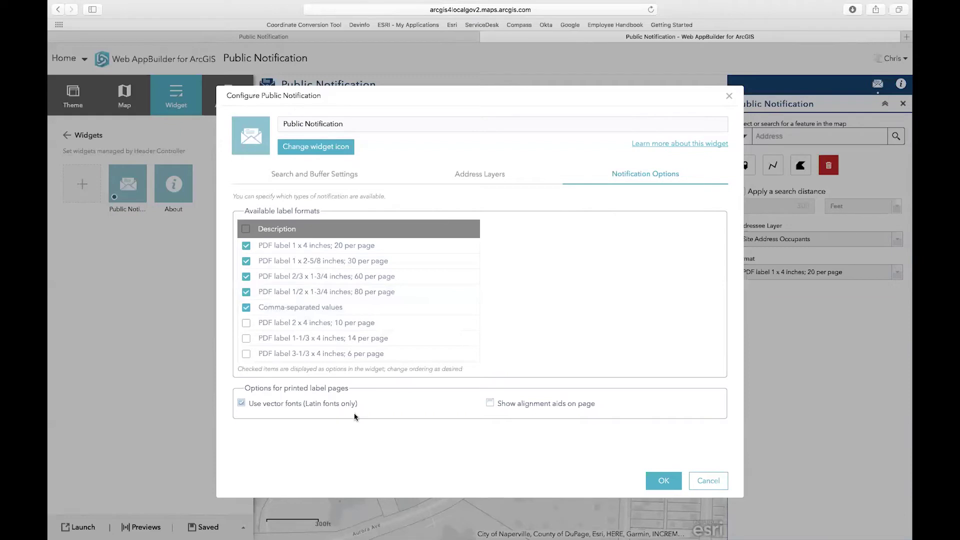
pyautogui.click(492, 404)
pyautogui.moveTo(728, 349); pyautogui.dragTo(727, 434)
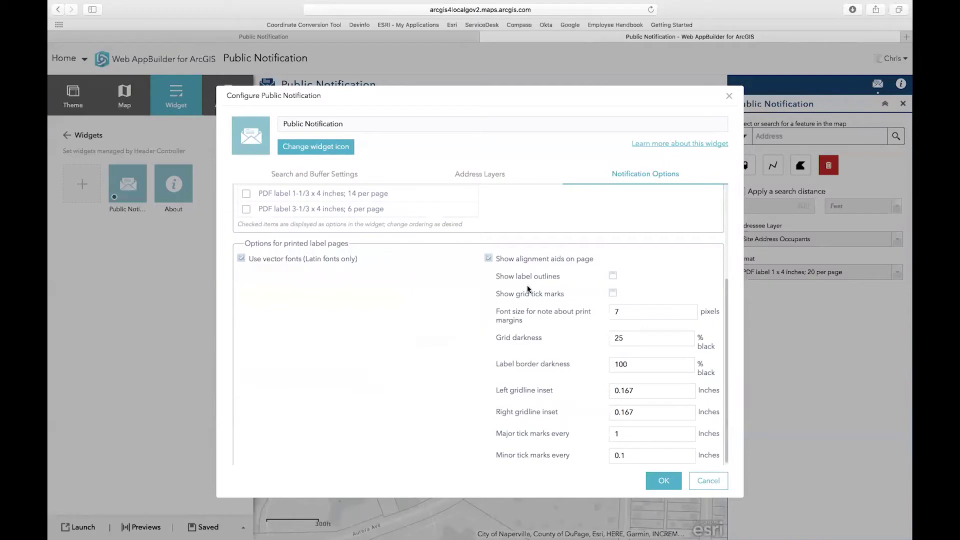
pyautogui.click(487, 259)
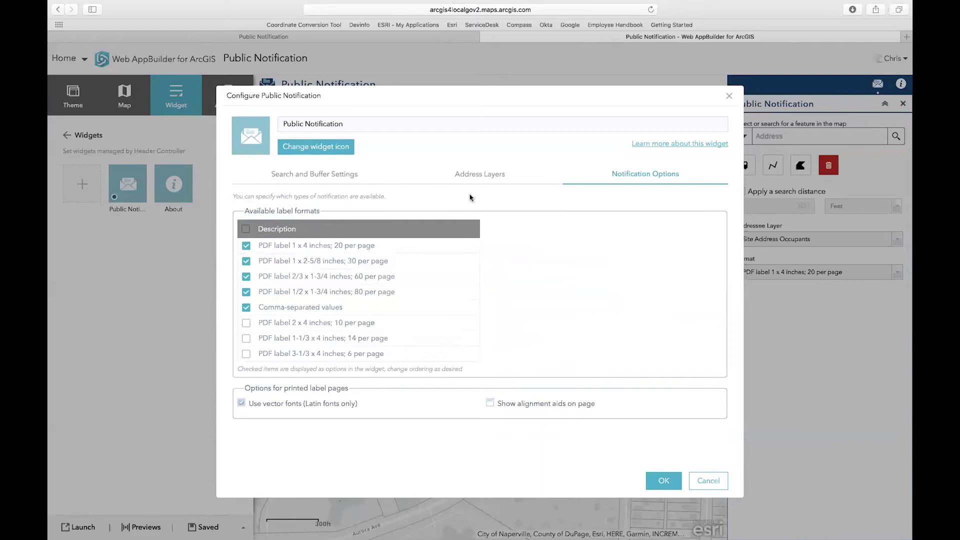
pyautogui.click(729, 96)
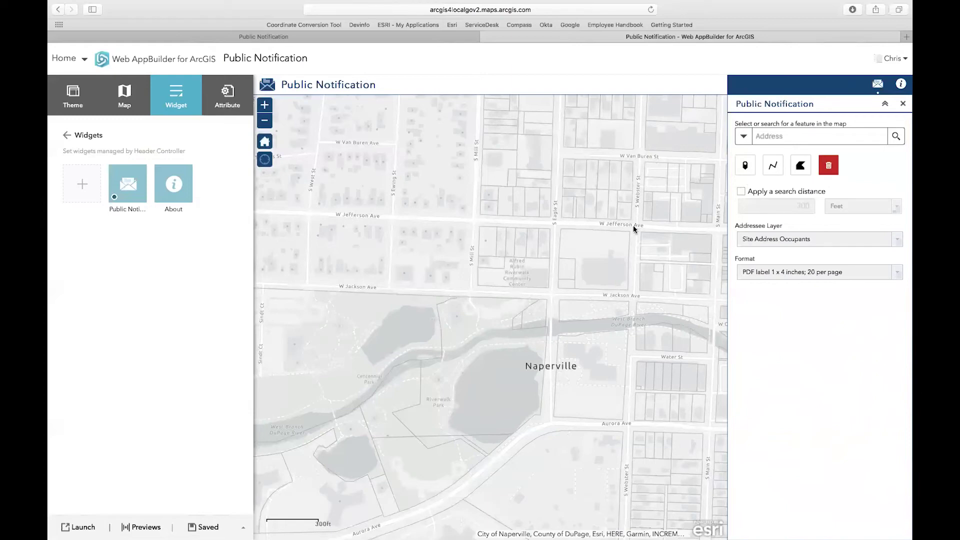
# Draw a line along W Jefferson Ave from S Eagle St to S Washington St and apply a 300 feet search distance
pyautogui.click(773, 165)
pyautogui.moveTo(604, 309); pyautogui.dragTo(455, 311)
pyautogui.click(420, 227)
pyautogui.click(650, 235)
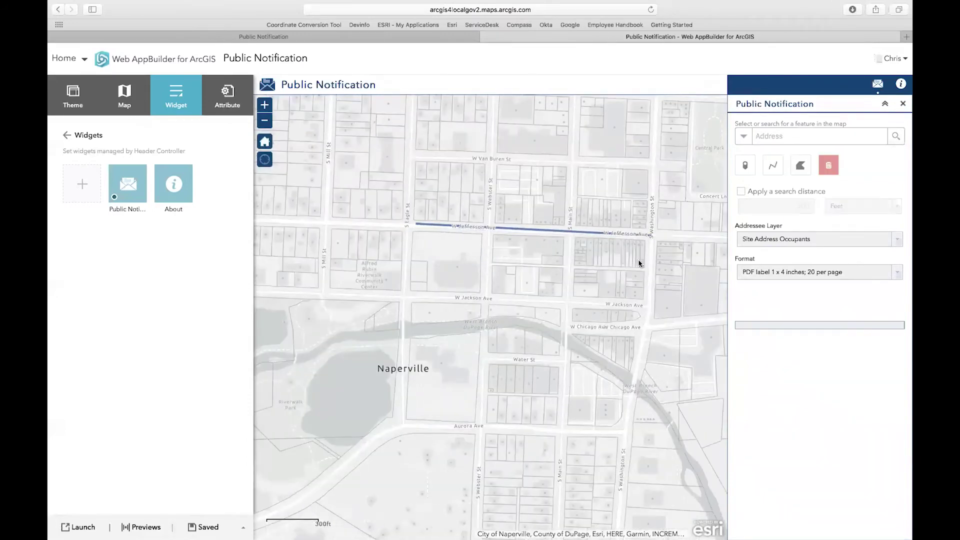
pyautogui.click(741, 193)
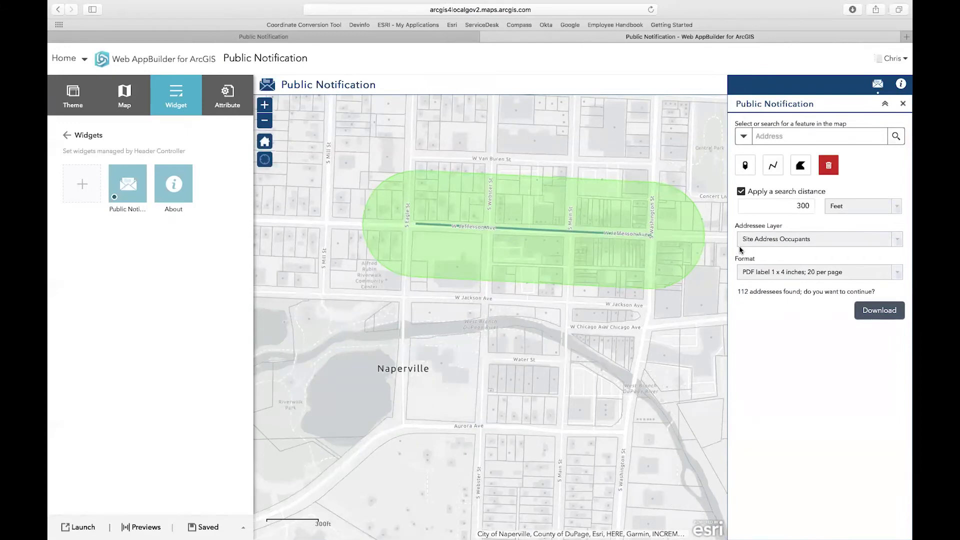
# Take the browser out of full screen and switch to Preview to view the Site Address Occupants-2.pdf mailing labels
pyautogui.press('ctrl+super+f')
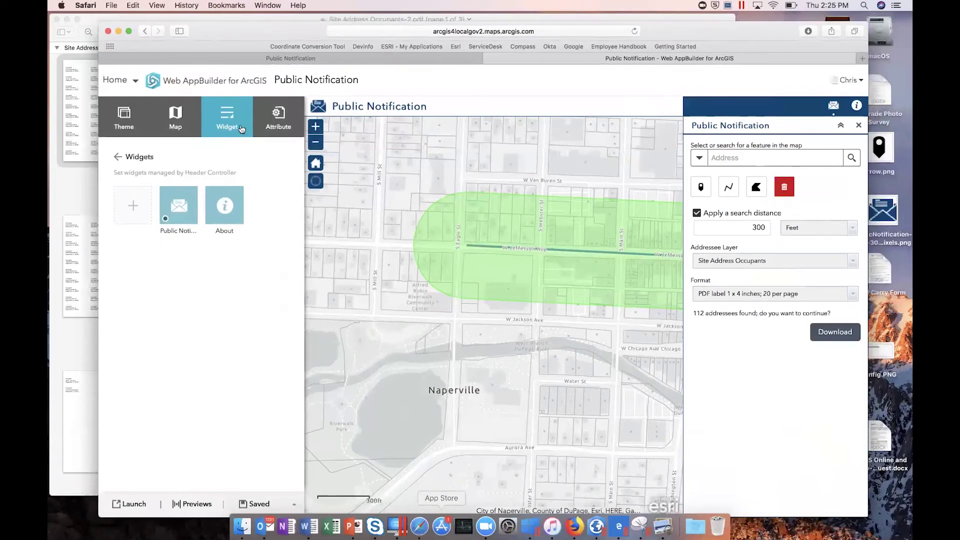
pyautogui.moveTo(238, 31); pyautogui.dragTo(279, 71)
pyautogui.click(259, 32)
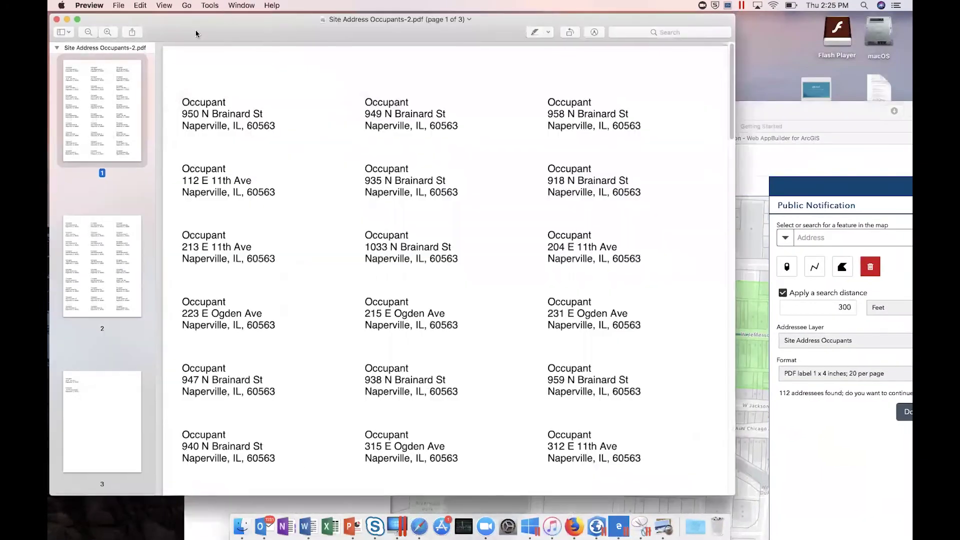
pyautogui.moveTo(194, 29); pyautogui.dragTo(238, 53)
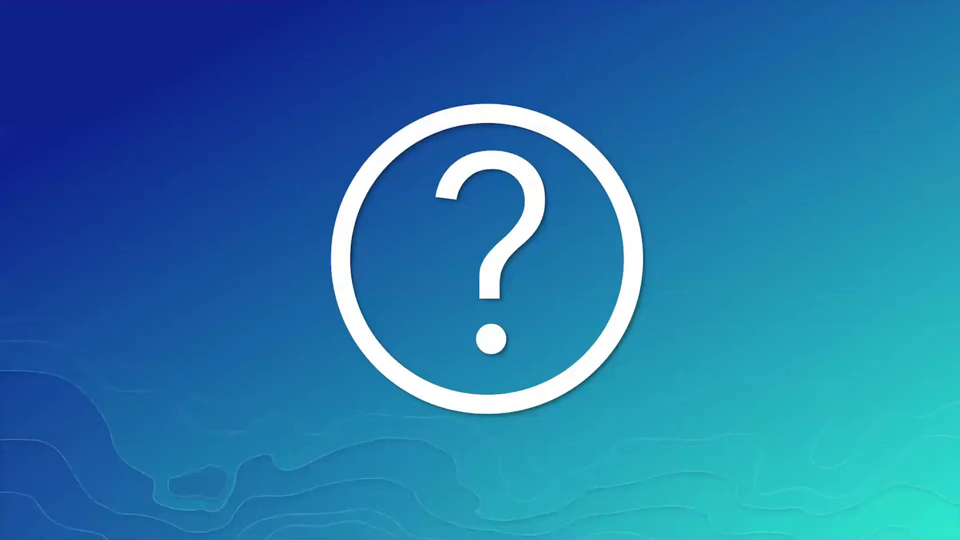